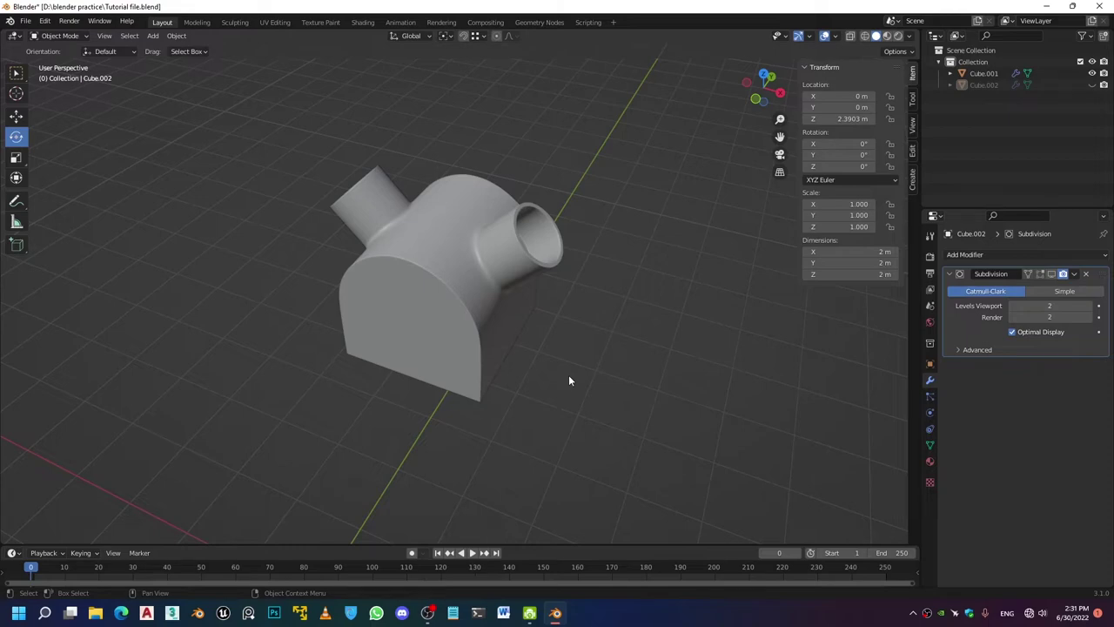
Enter Edit Mode on the finished arched block with pipes and examine its mesh from several sides
{"action": "middle_click_drag", "start_coordinate": [534, 336], "coordinate": [508, 338]}
{"action": "scroll", "coordinate": [508, 338], "scroll_direction": "up", "scroll_amount": 3}
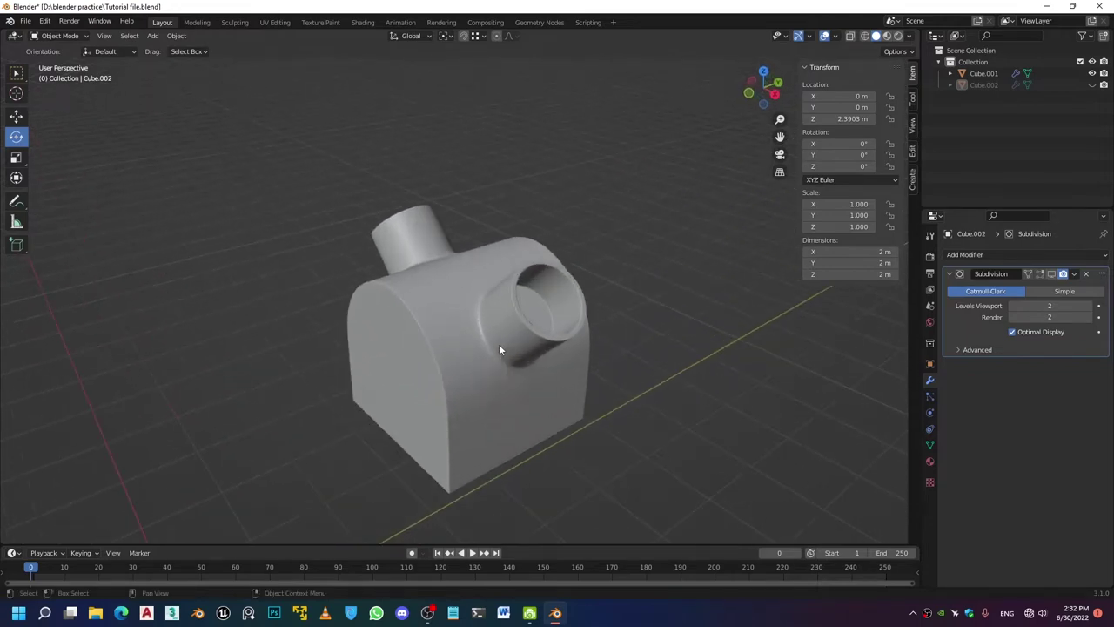
{"action": "left_click", "coordinate": [507, 379]}
{"action": "key", "text": "Tab"}
{"action": "middle_click_drag", "start_coordinate": [507, 380], "coordinate": [443, 302]}
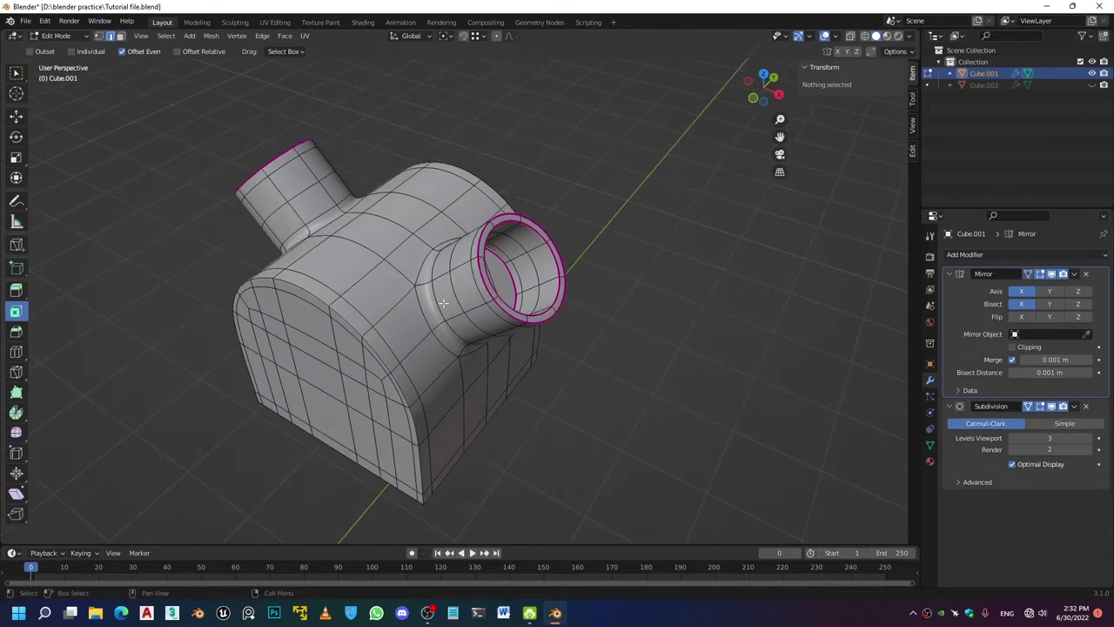
{"action": "middle_click_drag", "start_coordinate": [398, 245], "coordinate": [498, 233]}
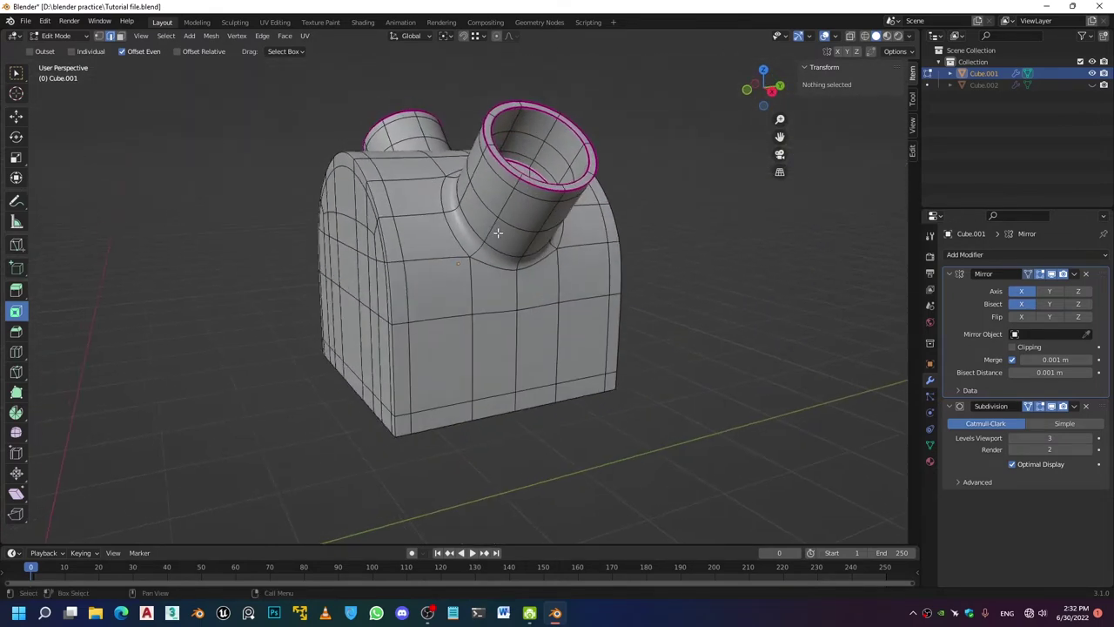
Toggle the Mirror modifier's Edit Mode display, turn off the Subdivision's on-cage display, and examine the topology where the pipe joins the block
{"action": "left_click", "coordinate": [1040, 274]}
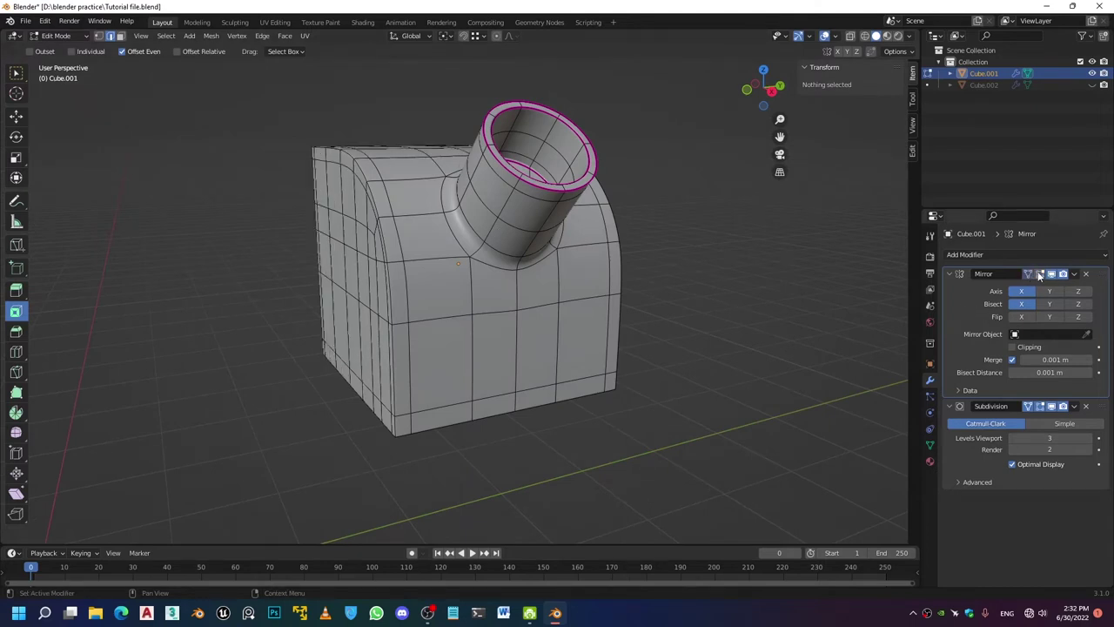
{"action": "left_click", "coordinate": [1040, 274]}
{"action": "left_click", "coordinate": [1028, 406]}
{"action": "middle_click_drag", "start_coordinate": [615, 318], "coordinate": [490, 366]}
{"action": "scroll", "coordinate": [453, 252], "scroll_direction": "up", "scroll_amount": 4}
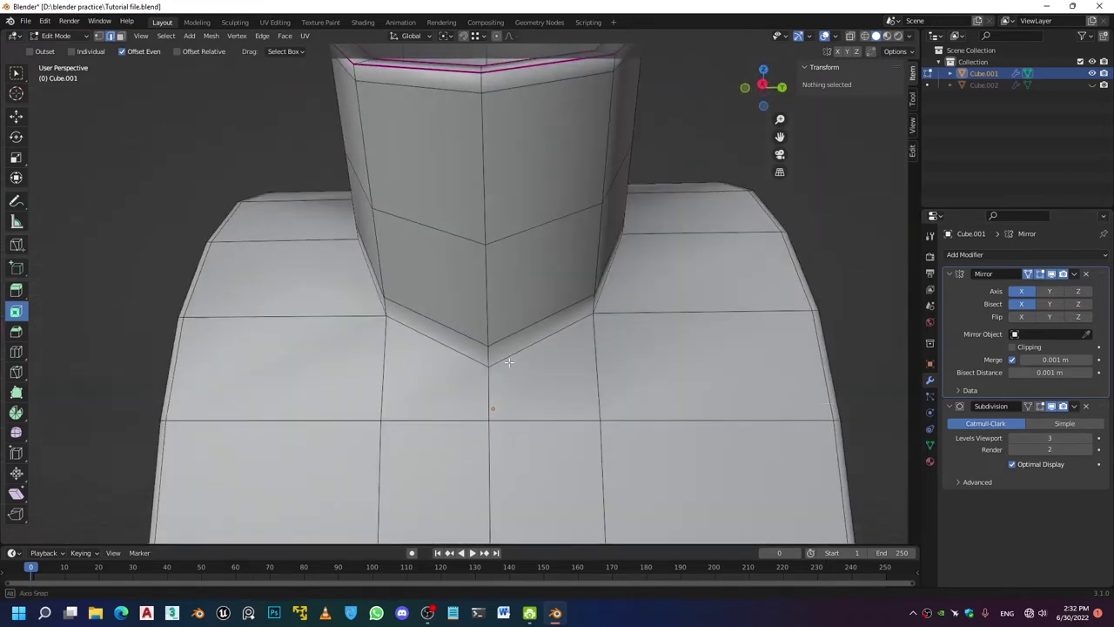
{"action": "scroll", "coordinate": [490, 365], "scroll_direction": "down", "scroll_amount": 5}
{"action": "middle_click_drag", "start_coordinate": [501, 322], "coordinate": [483, 380]}
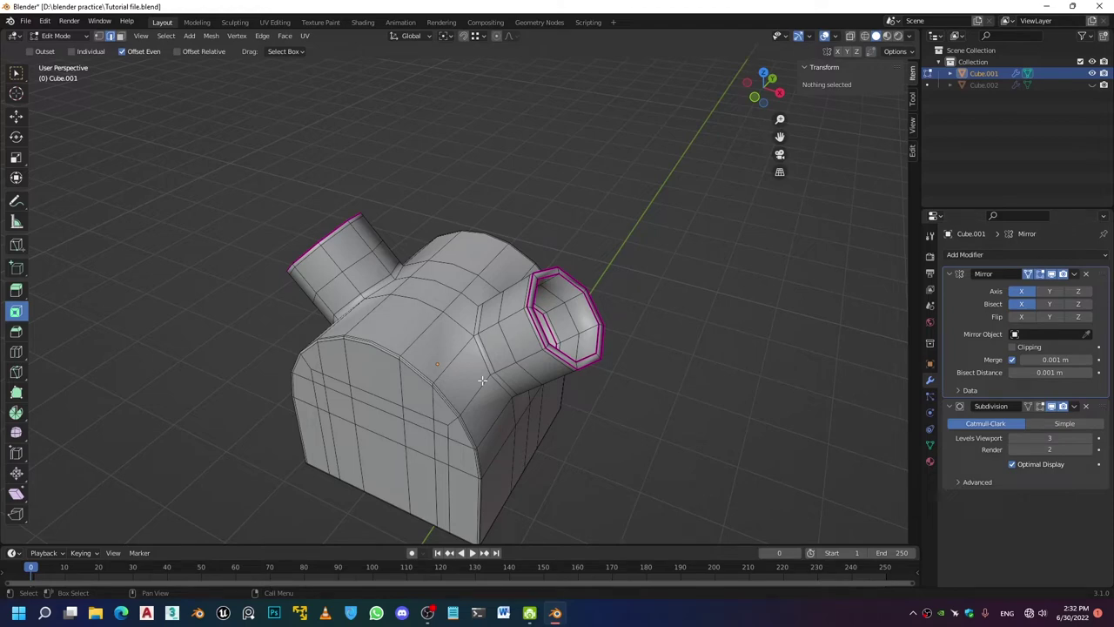
{"action": "scroll", "coordinate": [476, 378], "scroll_direction": "down", "scroll_amount": 3}
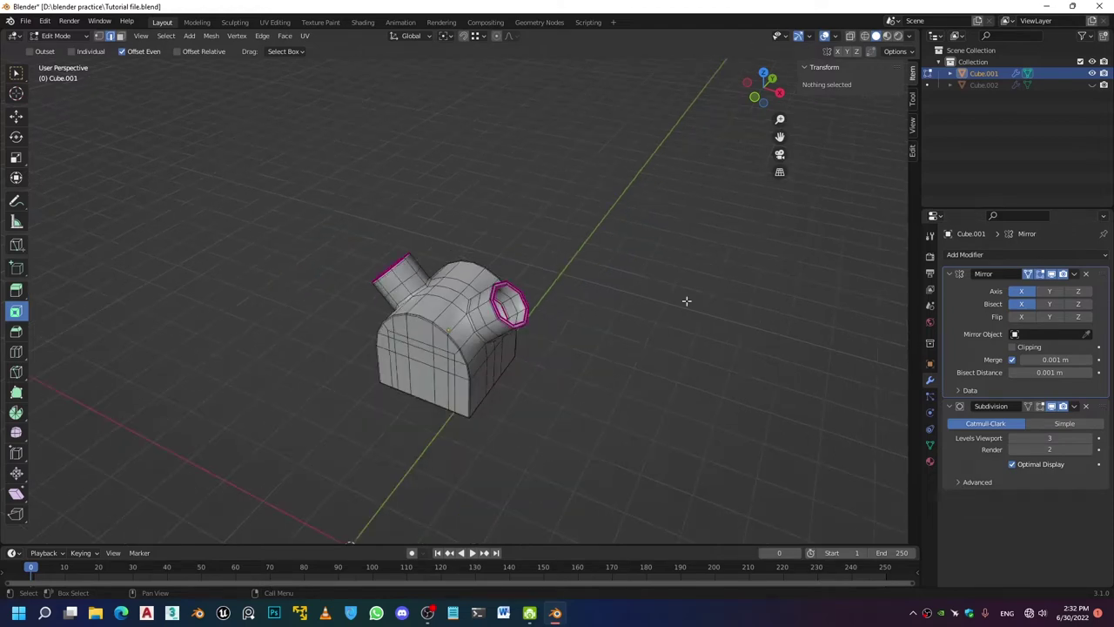
Hide Cube.001, show Cube.002, and select the rounded block in Object Mode
{"action": "left_click", "coordinate": [1092, 73]}
{"action": "left_click", "coordinate": [1092, 73]}
{"action": "left_click", "coordinate": [1092, 85]}
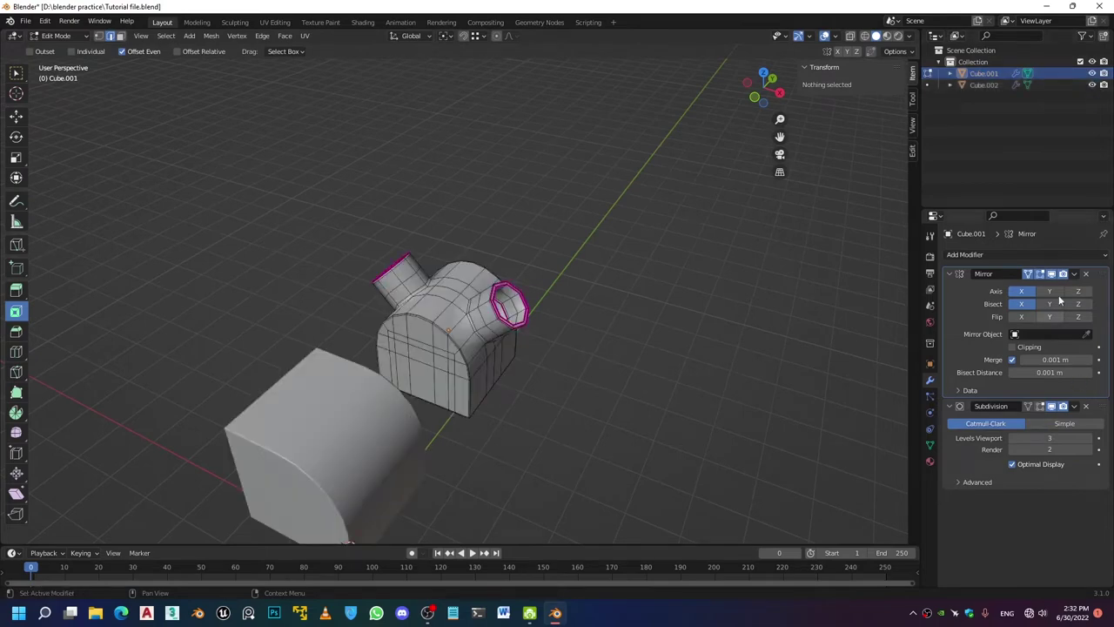
{"action": "left_click", "coordinate": [1092, 74]}
{"action": "middle_click_drag", "start_coordinate": [445, 391], "coordinate": [497, 286], "text": "shift"}
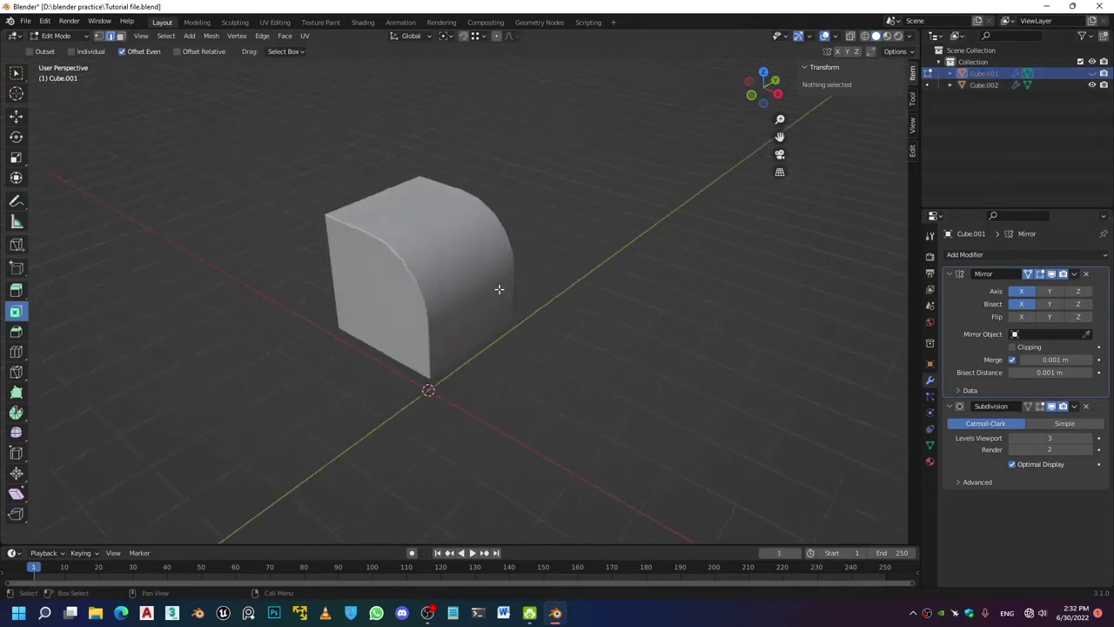
{"action": "scroll", "coordinate": [470, 275], "scroll_direction": "up", "scroll_amount": 3}
{"action": "key", "text": "Tab"}
{"action": "left_click", "coordinate": [448, 281]}
{"action": "scroll", "coordinate": [452, 290], "scroll_direction": "down", "scroll_amount": 3}
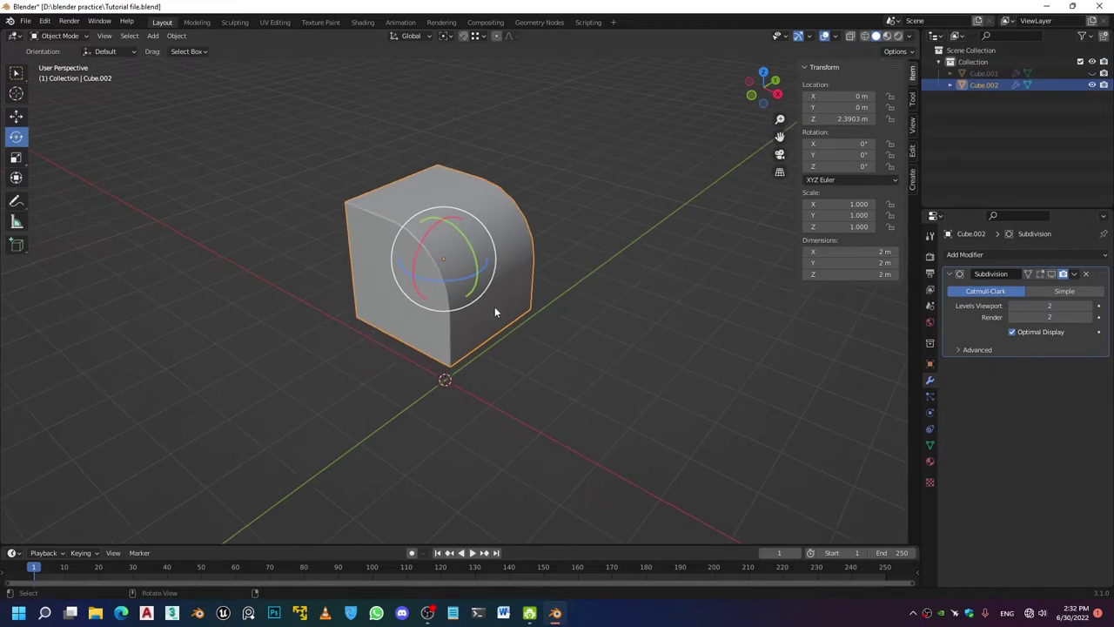
{"action": "middle_click_drag", "start_coordinate": [493, 309], "coordinate": [506, 306]}
{"action": "key", "text": "Tab"}
{"action": "key", "text": "Tab"}
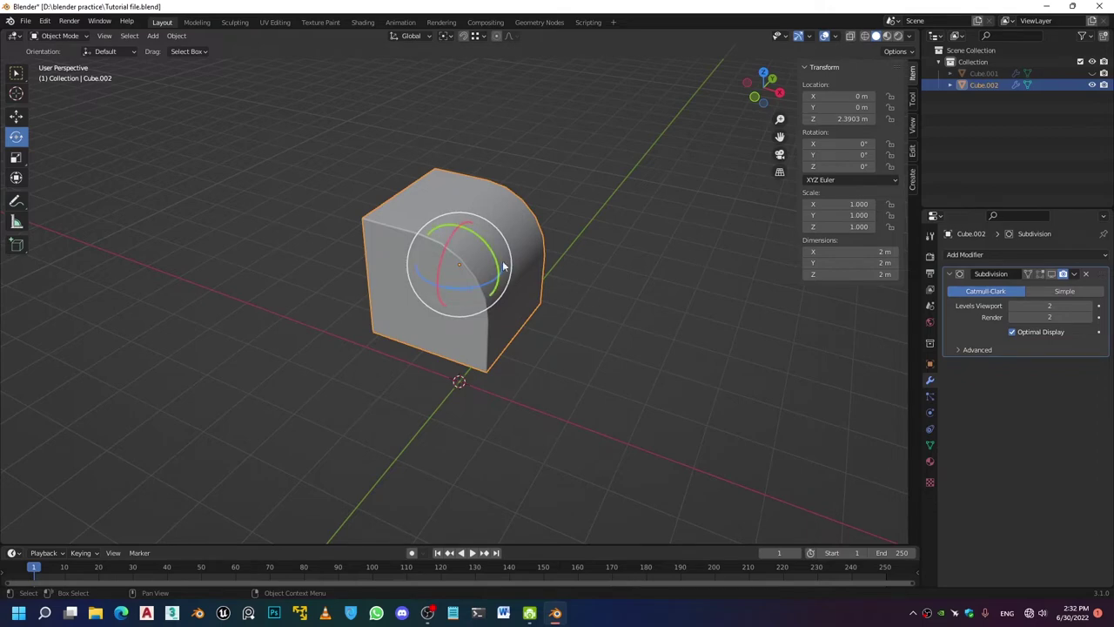
Add a cylinder with 8 vertices, 1 m radius and 2 m depth at the world origin
{"action": "scroll", "coordinate": [476, 279], "scroll_direction": "up", "scroll_amount": 2}
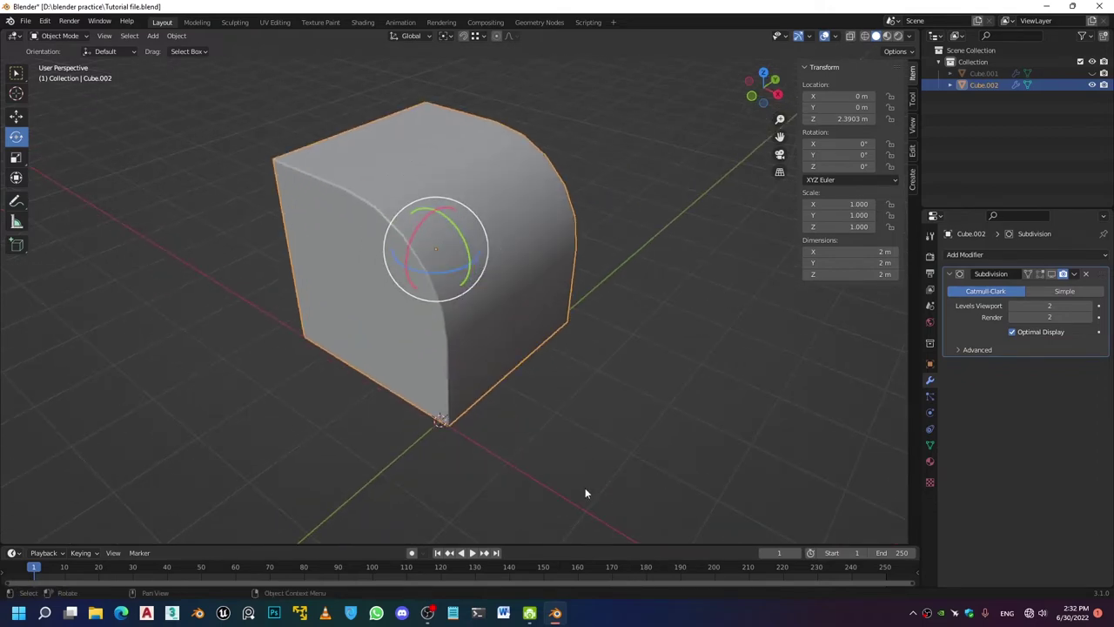
{"action": "left_click", "coordinate": [448, 416]}
{"action": "scroll", "coordinate": [449, 415], "scroll_direction": "down", "scroll_amount": 3}
{"action": "key", "text": "shift+a"}
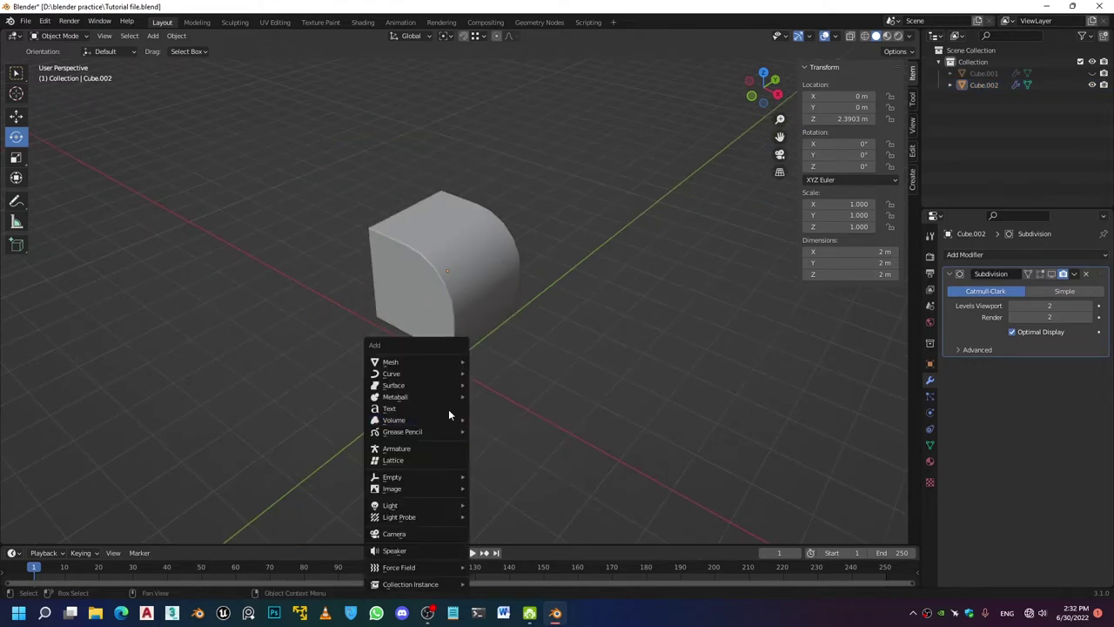
{"action": "mouse_move", "coordinate": [436, 361]}
{"action": "left_click", "coordinate": [512, 152]}
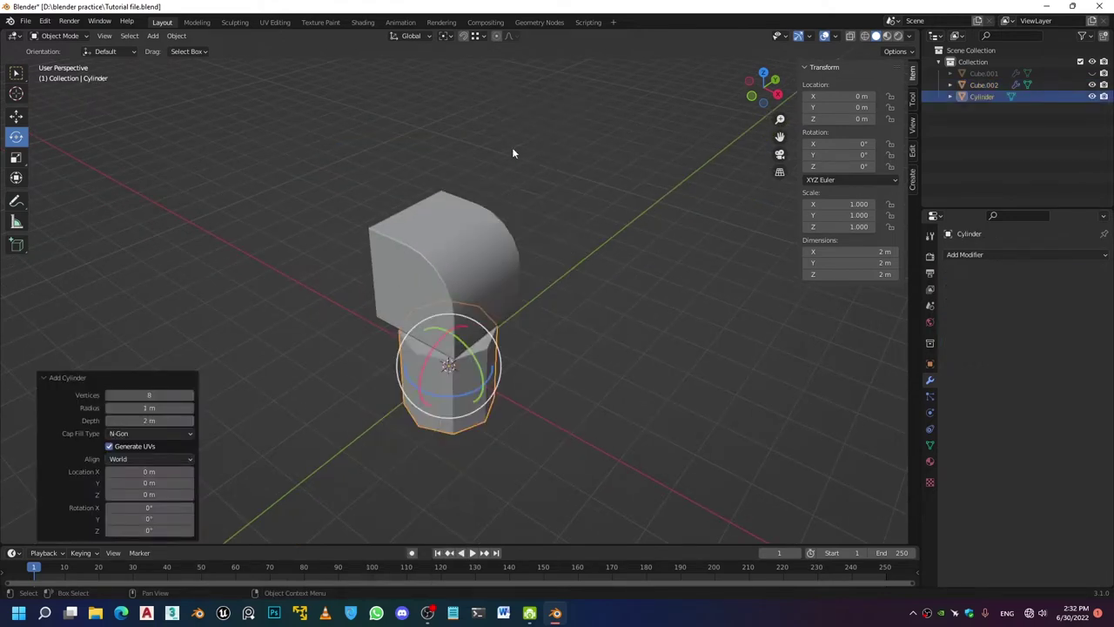
{"action": "middle_click_drag", "start_coordinate": [520, 391], "coordinate": [562, 366]}
{"action": "left_click", "coordinate": [521, 425]}
{"action": "scroll", "coordinate": [521, 425], "scroll_direction": "up", "scroll_amount": 2}
In front wireframe view, move the cylinder onto the block's rounded corner at about X 0.72 m, Z 3.02 m
{"action": "left_click", "coordinate": [752, 92]}
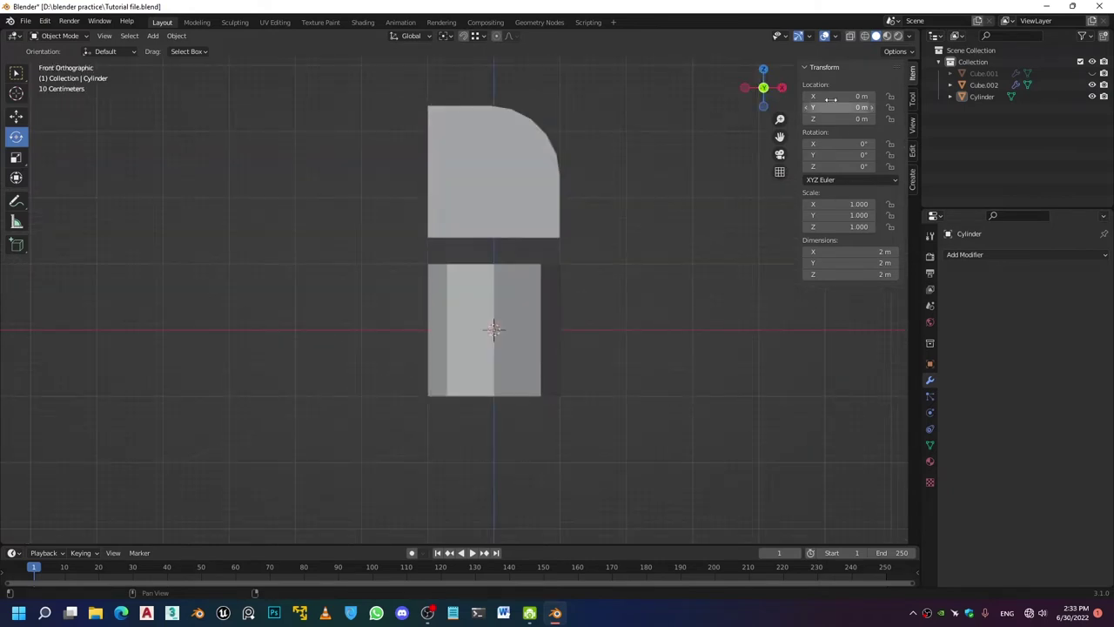
{"action": "left_click", "coordinate": [512, 392]}
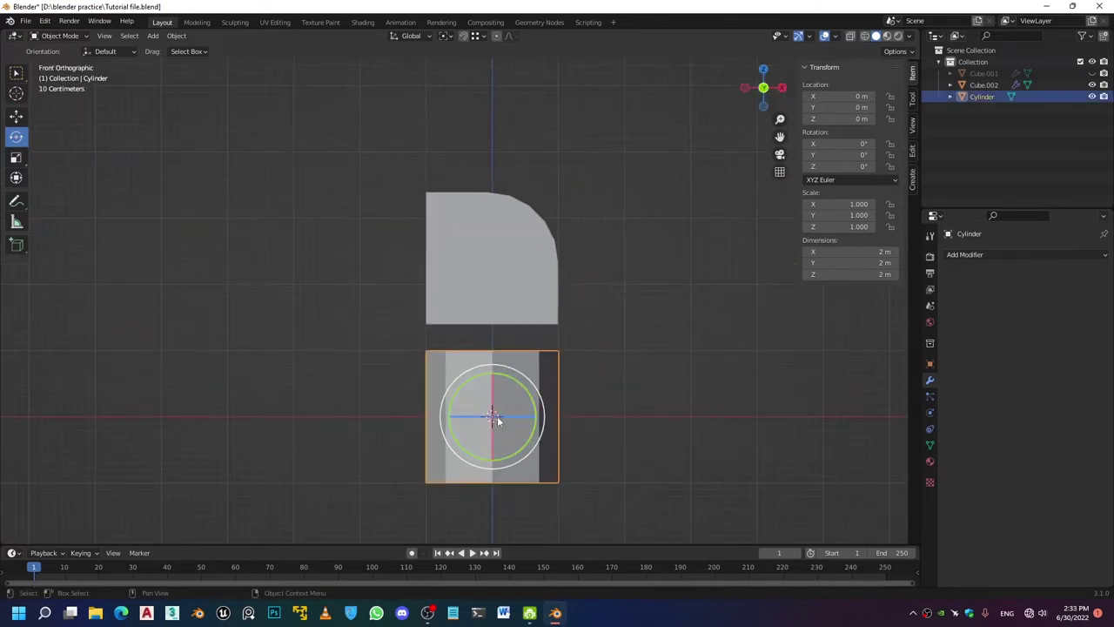
{"action": "key", "text": "g"}
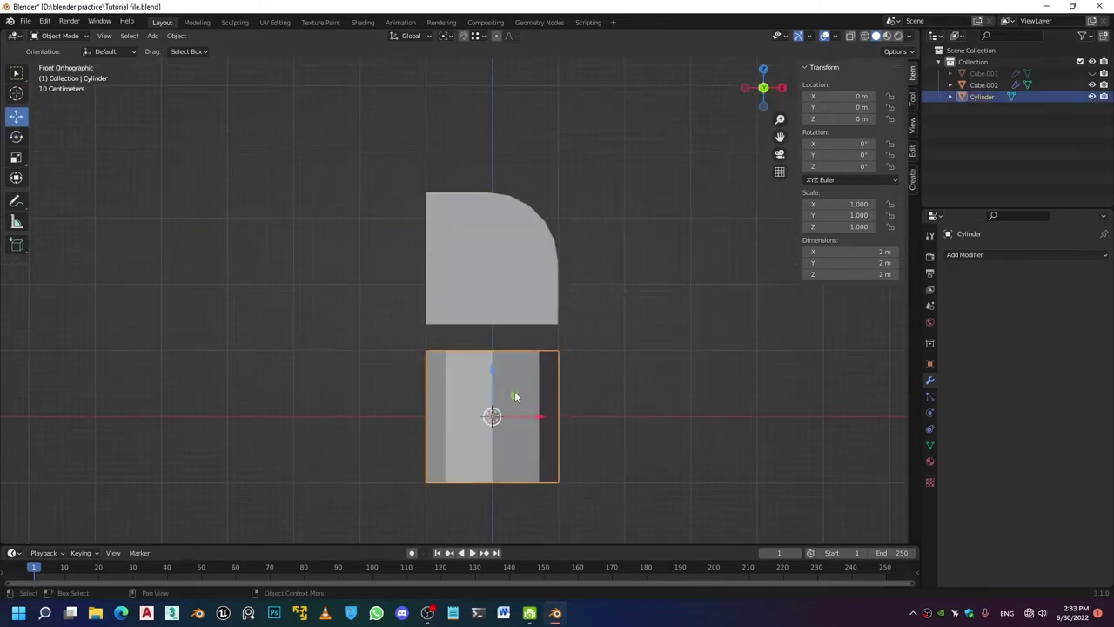
{"action": "left_click", "coordinate": [864, 36]}
{"action": "left_click_drag", "start_coordinate": [515, 395], "coordinate": [563, 196]}
{"action": "scroll", "coordinate": [570, 200], "scroll_direction": "up", "scroll_amount": 4}
{"action": "middle_click_drag", "start_coordinate": [572, 205], "coordinate": [437, 403]}
Rotate the cylinder 45° around the Y axis
{"action": "key", "text": "shift+space"}
{"action": "key", "text": "r"}
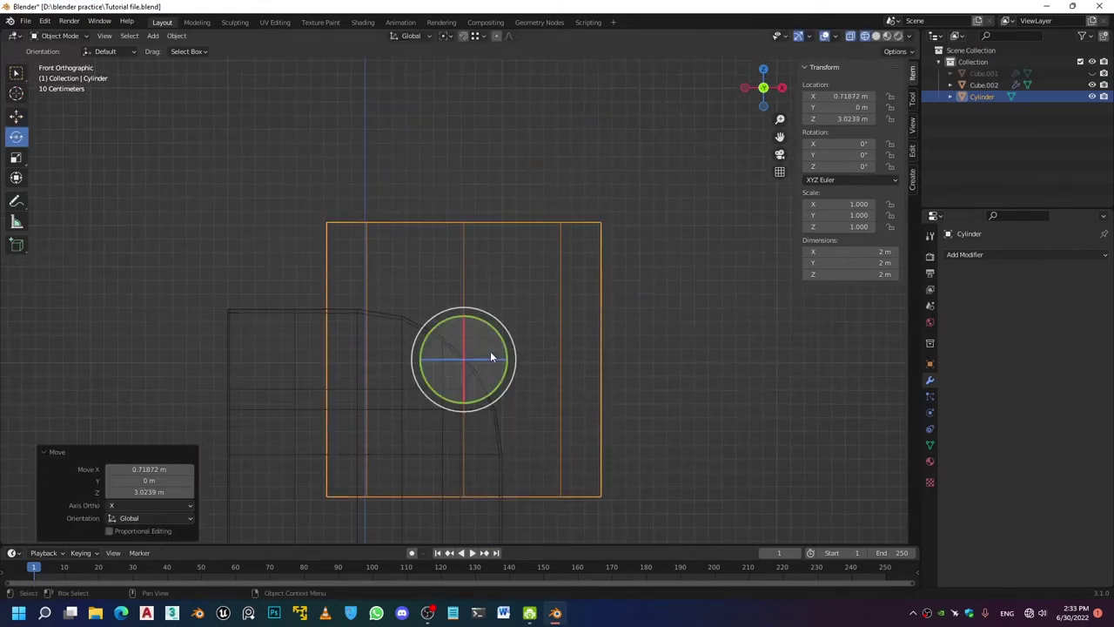
{"action": "left_click_drag", "start_coordinate": [500, 330], "coordinate": [514, 356]}
{"action": "middle_click_drag", "start_coordinate": [514, 352], "coordinate": [564, 241], "text": "shift"}
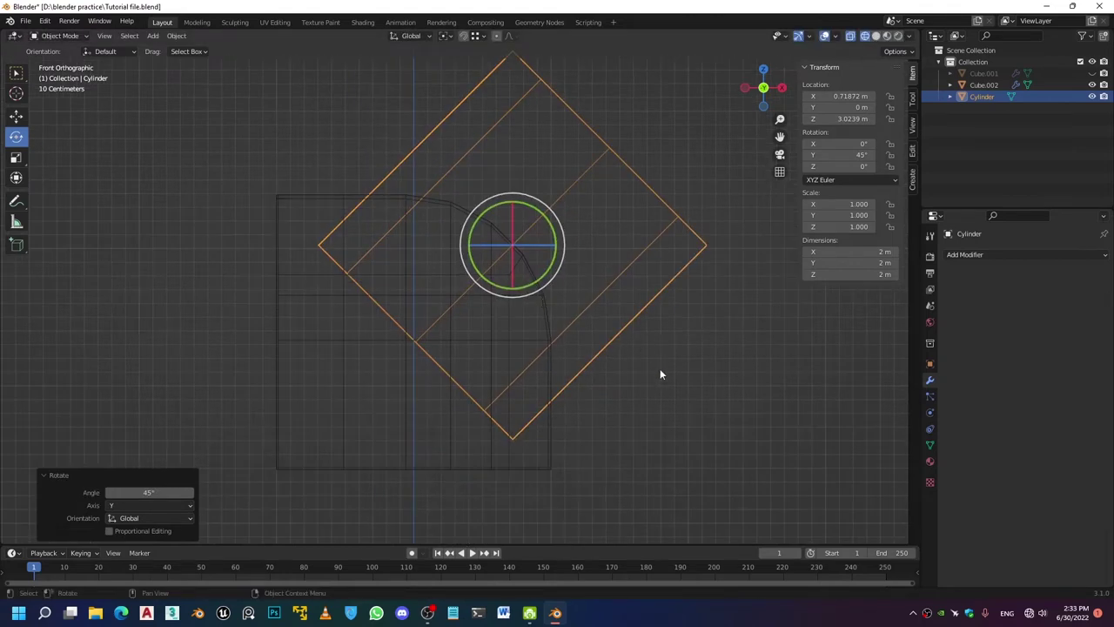
Scale the cylinder down to about 0.425 and move it to about X 0.89 m, Z 3.07 m on the curve
{"action": "key", "text": "s"}
{"action": "left_click", "coordinate": [581, 294]}
{"action": "middle_click_drag", "start_coordinate": [563, 296], "coordinate": [517, 364], "text": "shift"}
{"action": "scroll", "coordinate": [517, 364], "scroll_direction": "up", "scroll_amount": 5}
{"action": "key", "text": "g"}
{"action": "left_click", "coordinate": [576, 349]}
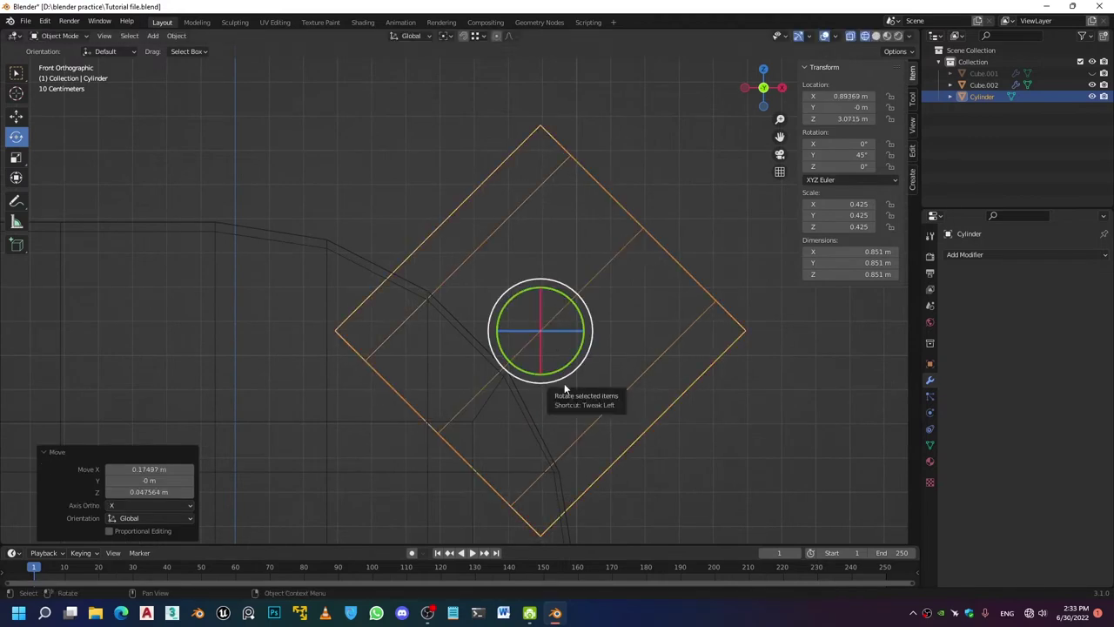
Examine how the cylinder's lengthwise edges line up with the vertices of the block's curved outline
{"action": "middle_click_drag", "start_coordinate": [540, 378], "coordinate": [561, 337], "text": "shift"}
{"action": "scroll", "coordinate": [429, 224], "scroll_direction": "up", "scroll_amount": 2}
{"action": "scroll", "coordinate": [435, 218], "scroll_direction": "up", "scroll_amount": 3}
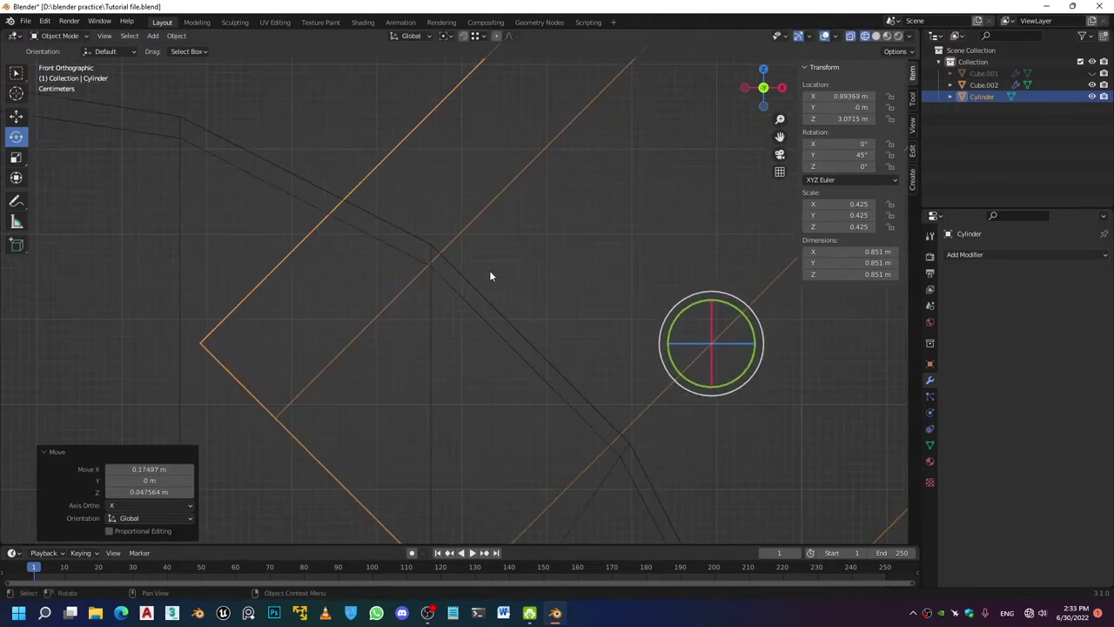
{"action": "scroll", "coordinate": [466, 259], "scroll_direction": "down", "scroll_amount": 3}
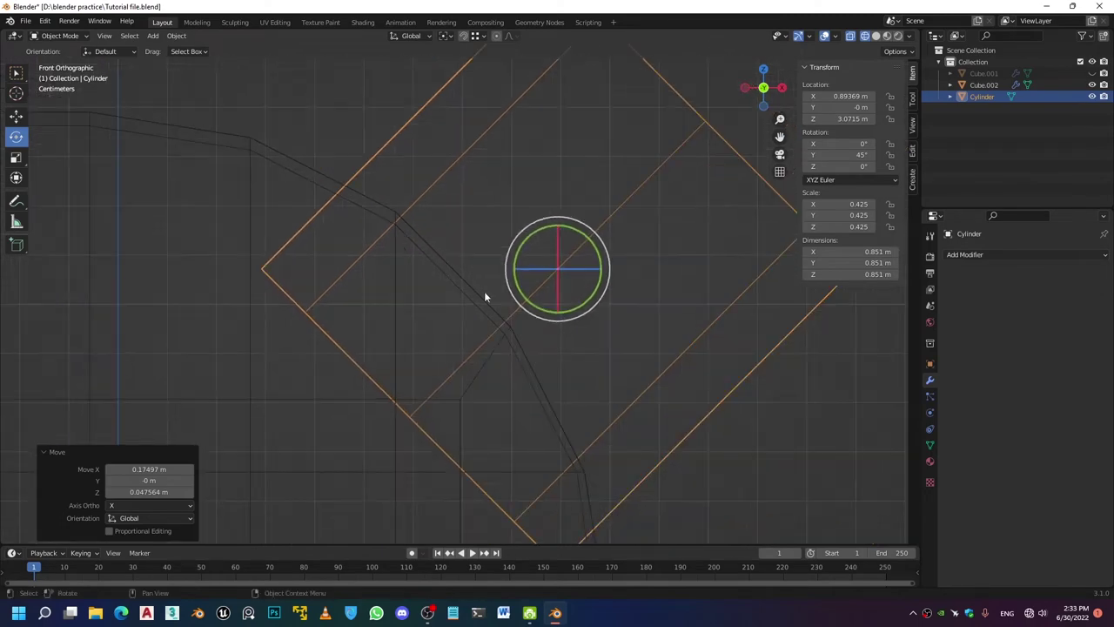
{"action": "middle_click_drag", "start_coordinate": [593, 359], "coordinate": [513, 289], "text": "shift"}
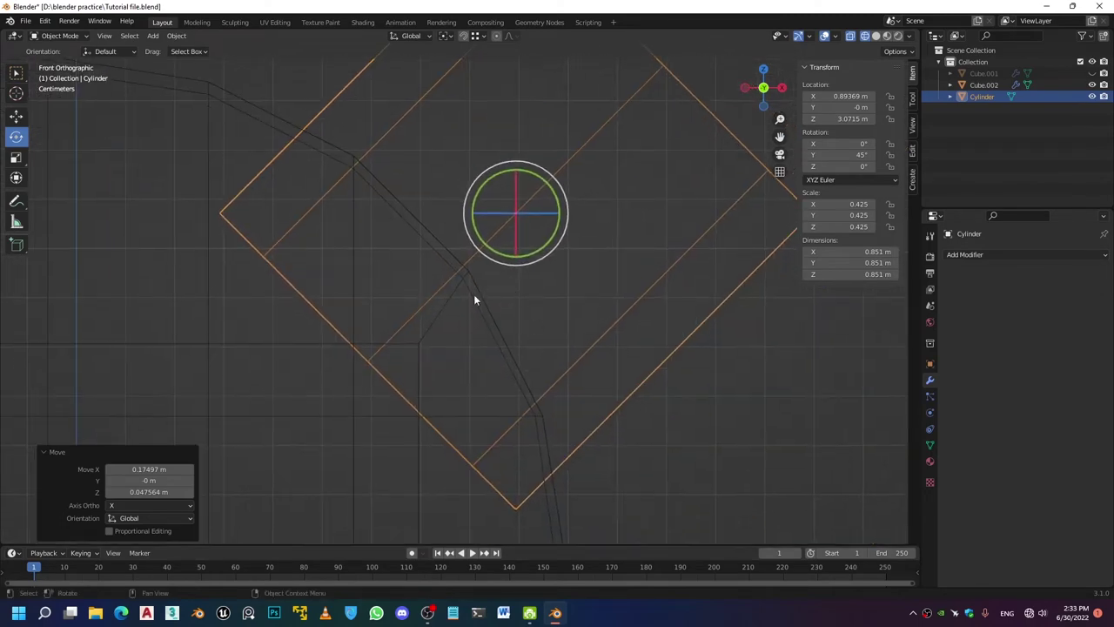
{"action": "scroll", "coordinate": [471, 288], "scroll_direction": "up", "scroll_amount": 4}
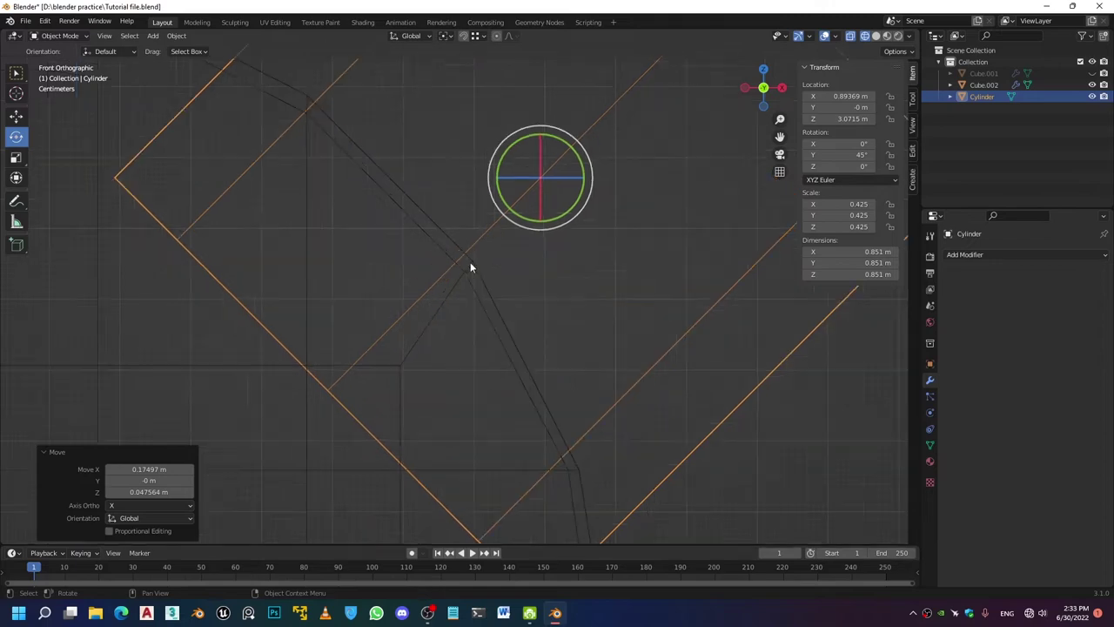
{"action": "middle_click_drag", "start_coordinate": [489, 349], "coordinate": [481, 270], "text": "shift"}
{"action": "scroll", "coordinate": [481, 270], "scroll_direction": "up", "scroll_amount": 1}
{"action": "scroll", "coordinate": [496, 265], "scroll_direction": "down", "scroll_amount": 3}
{"action": "middle_click_drag", "start_coordinate": [436, 185], "coordinate": [574, 424], "text": "shift"}
{"action": "middle_click_drag", "start_coordinate": [334, 242], "coordinate": [376, 300], "text": "shift"}
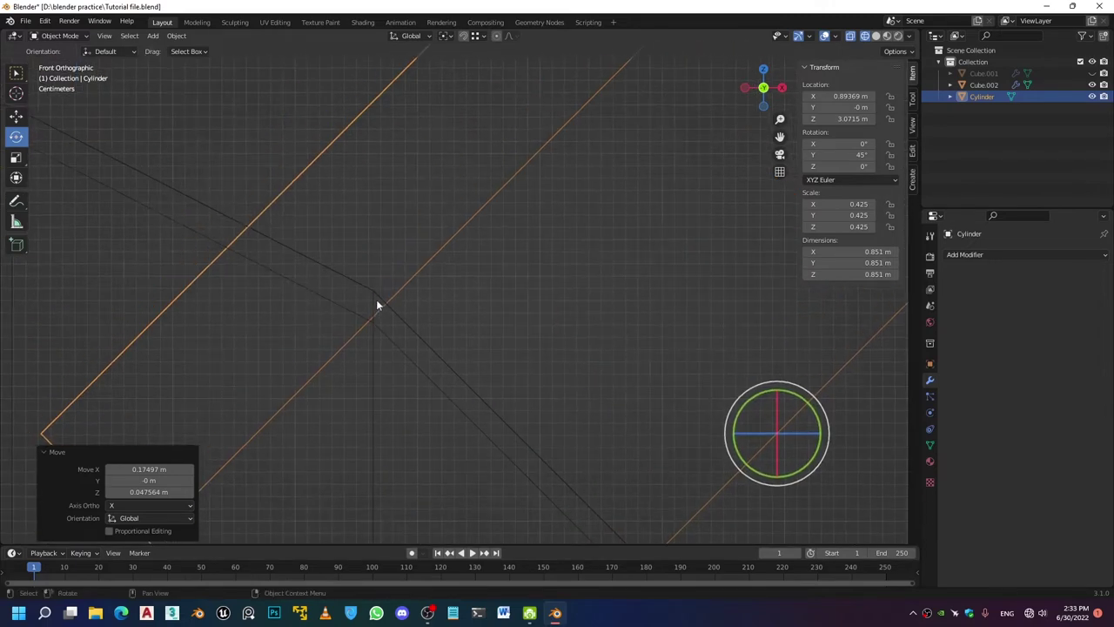
{"action": "middle_click_drag", "start_coordinate": [525, 451], "coordinate": [338, 66], "text": "shift"}
{"action": "middle_click_drag", "start_coordinate": [544, 304], "coordinate": [431, 79], "text": "shift"}
{"action": "middle_click_drag", "start_coordinate": [583, 370], "coordinate": [564, 328], "text": "shift"}
{"action": "scroll", "coordinate": [524, 247], "scroll_direction": "down", "scroll_amount": 3}
{"action": "middle_click_drag", "start_coordinate": [432, 207], "coordinate": [492, 307], "text": "shift"}
Adjust the cylinder's fit on the curve to about X 0.92 m, Z 3.09 m with a scale of about 0.437
{"action": "key", "text": "g"}
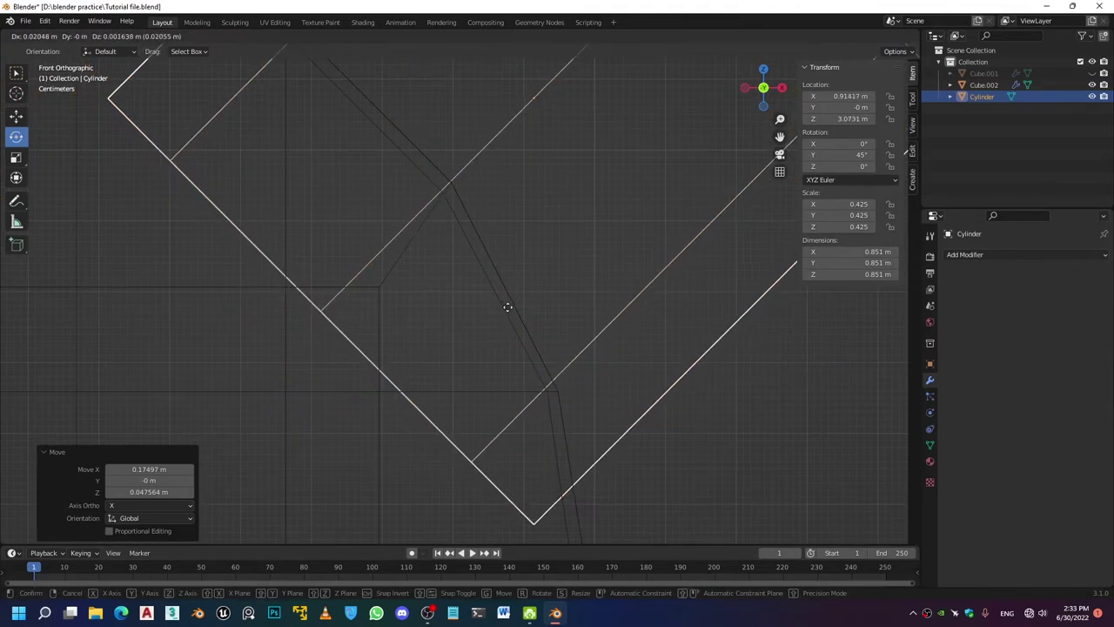
{"action": "left_click", "coordinate": [508, 307]}
{"action": "scroll", "coordinate": [501, 275], "scroll_direction": "down", "scroll_amount": 2}
{"action": "middle_click_drag", "start_coordinate": [502, 259], "coordinate": [515, 305], "text": "shift"}
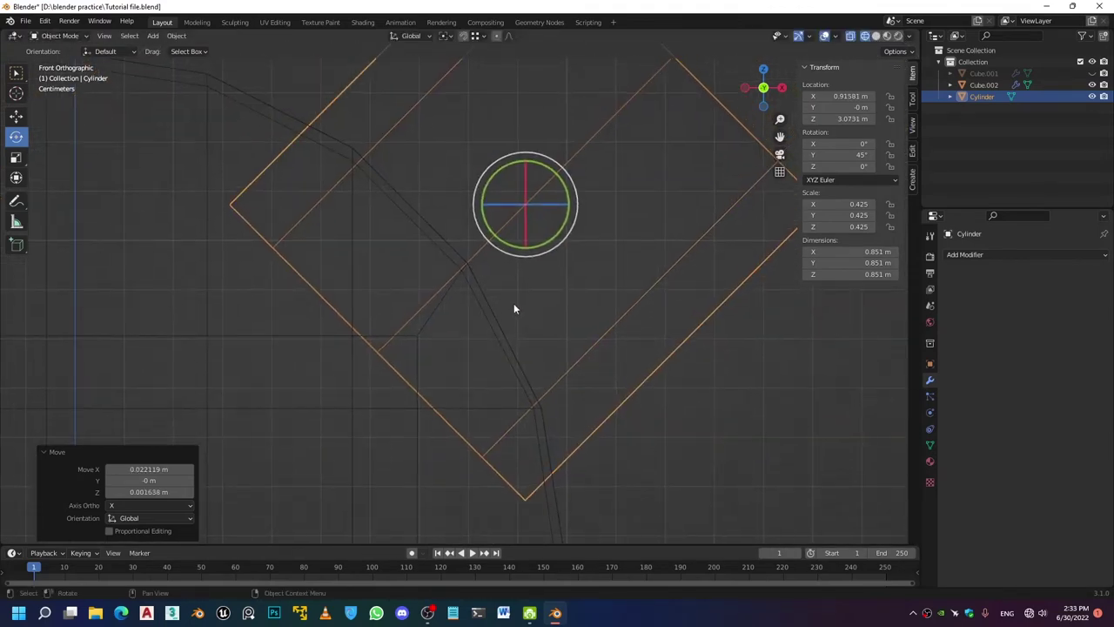
{"action": "key", "text": "s"}
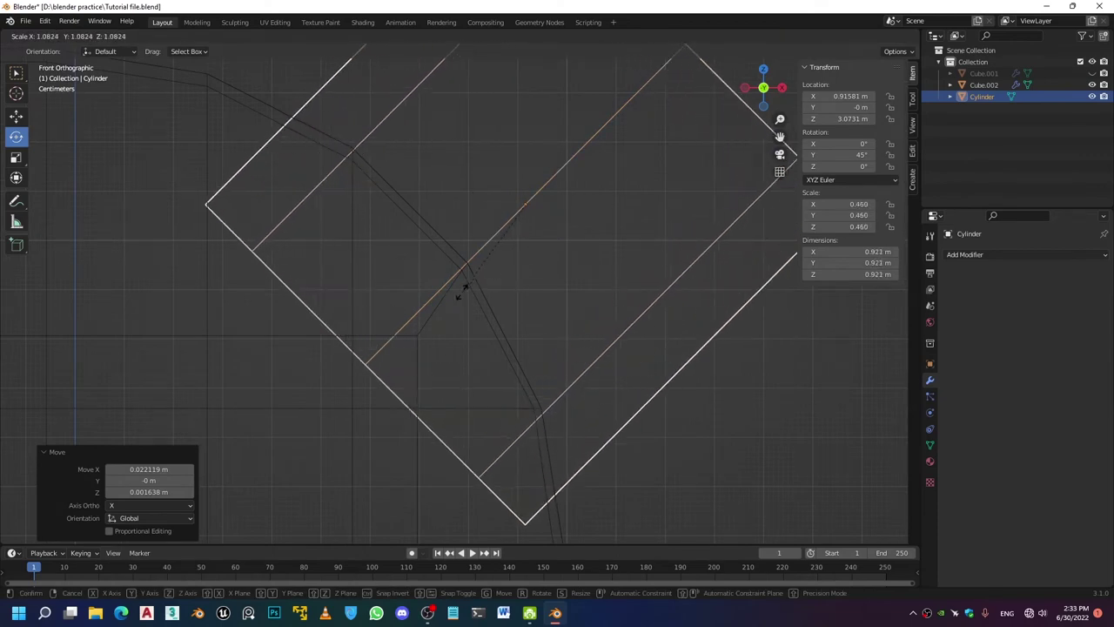
{"action": "left_click", "coordinate": [571, 284]}
{"action": "middle_click_drag", "start_coordinate": [571, 283], "coordinate": [567, 274], "text": "shift"}
{"action": "scroll", "coordinate": [568, 275], "scroll_direction": "down", "scroll_amount": 3}
{"action": "key", "text": "g"}
{"action": "left_click", "coordinate": [568, 298]}
{"action": "key", "text": "s"}
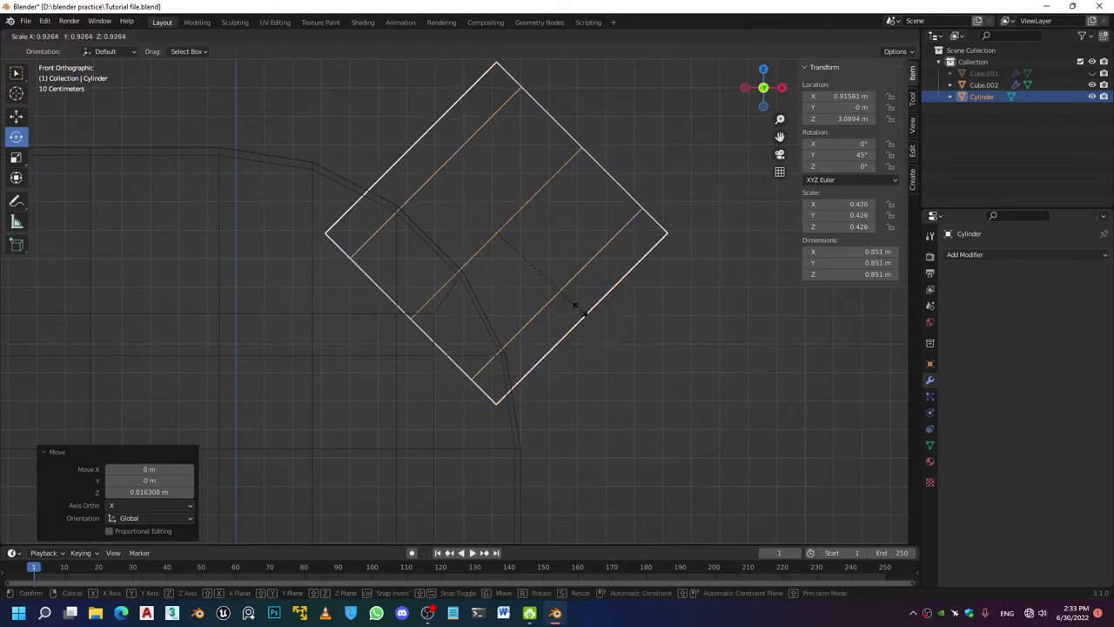
{"action": "left_click", "coordinate": [582, 310]}
Fine-tune the cylinder's Y rotation to about 46.1° and its position to about X 0.94 m, Z 3.10 m
{"action": "left_click_drag", "start_coordinate": [522, 261], "coordinate": [526, 266]}
{"action": "key", "text": "g"}
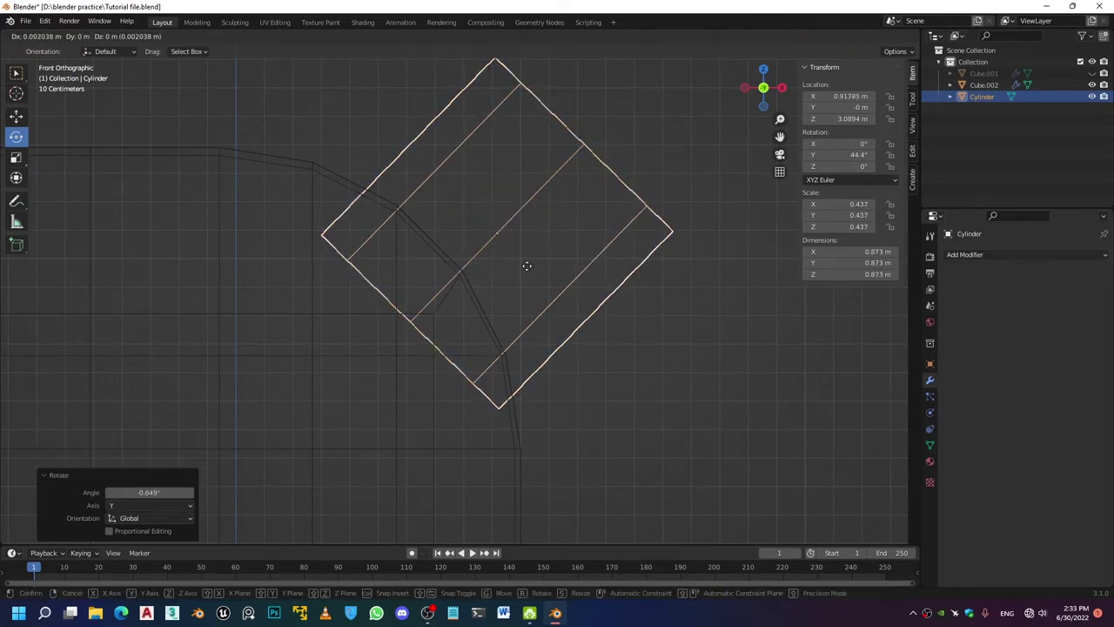
{"action": "left_click", "coordinate": [527, 267]}
{"action": "key", "text": "r"}
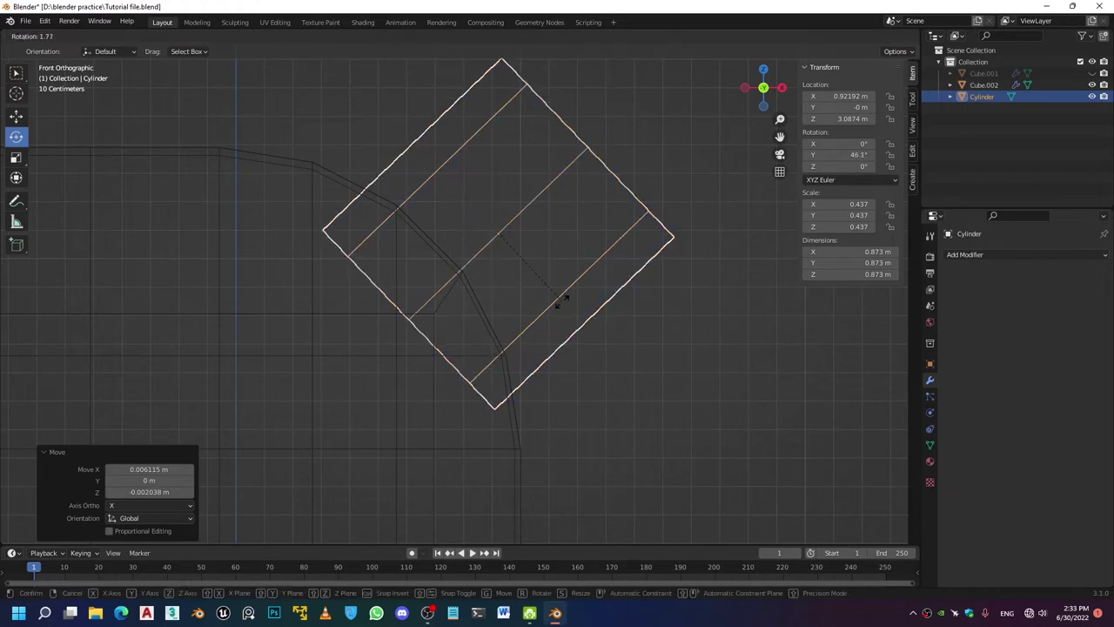
{"action": "left_click", "coordinate": [563, 301]}
{"action": "key", "text": "g"}
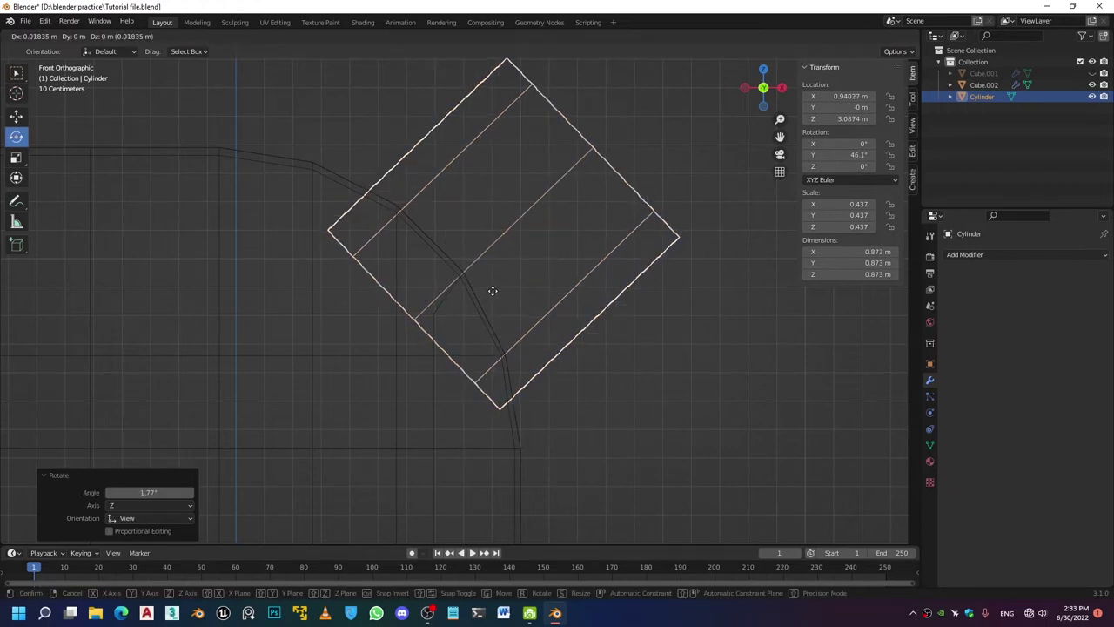
{"action": "left_click", "coordinate": [493, 288]}
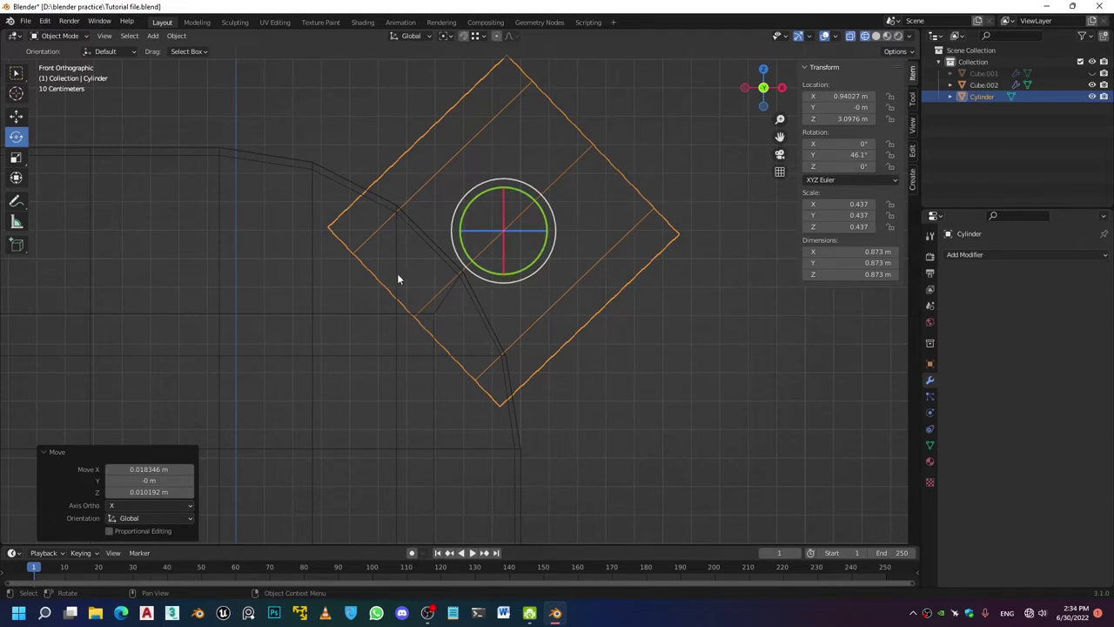
Refine the cylinder's fit on the curve to about X 0.943 m, Z 3.105 m, with a scale of about 0.453 and Y rotation of about 44.3°
{"action": "scroll", "coordinate": [436, 244], "scroll_direction": "up", "scroll_amount": 2}
{"action": "key", "text": "g"}
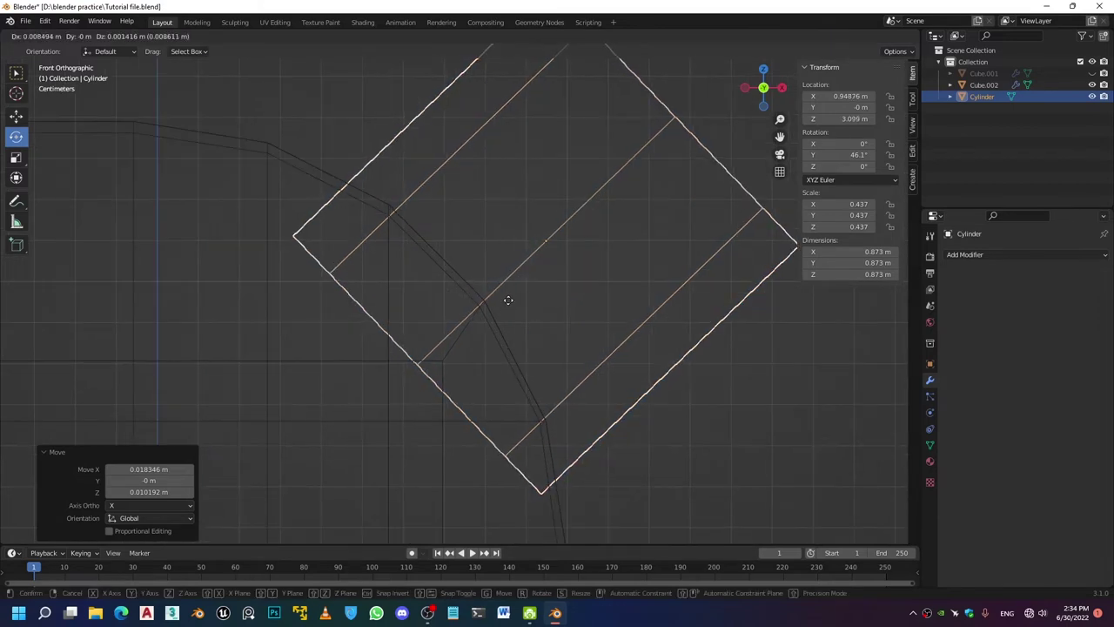
{"action": "left_click", "coordinate": [506, 298]}
{"action": "key", "text": "s"}
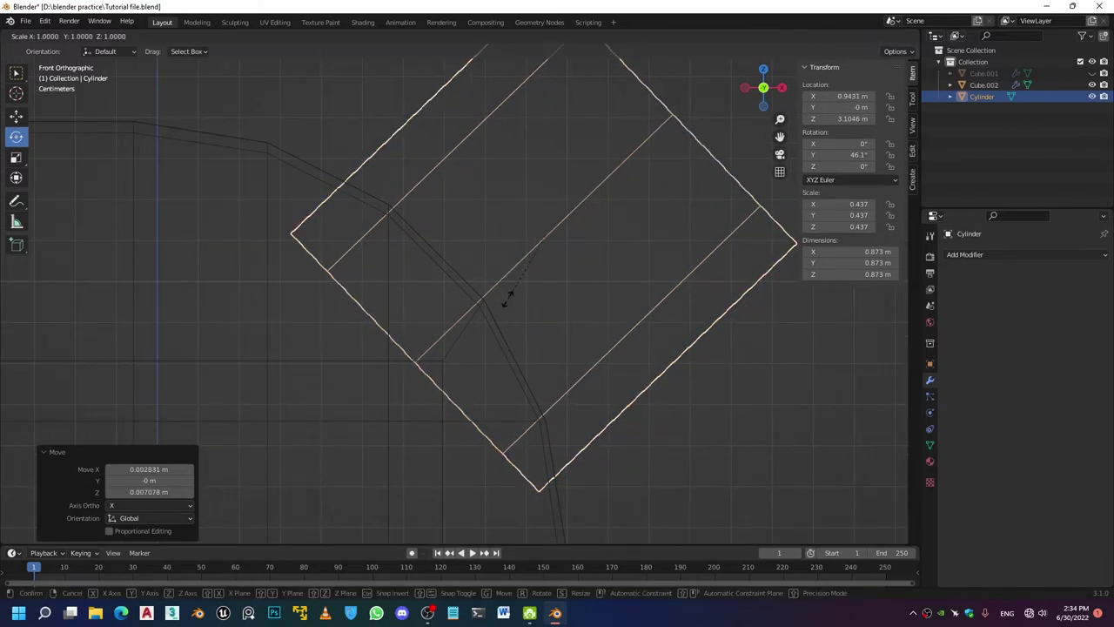
{"action": "left_click", "coordinate": [501, 295]}
{"action": "key", "text": "r"}
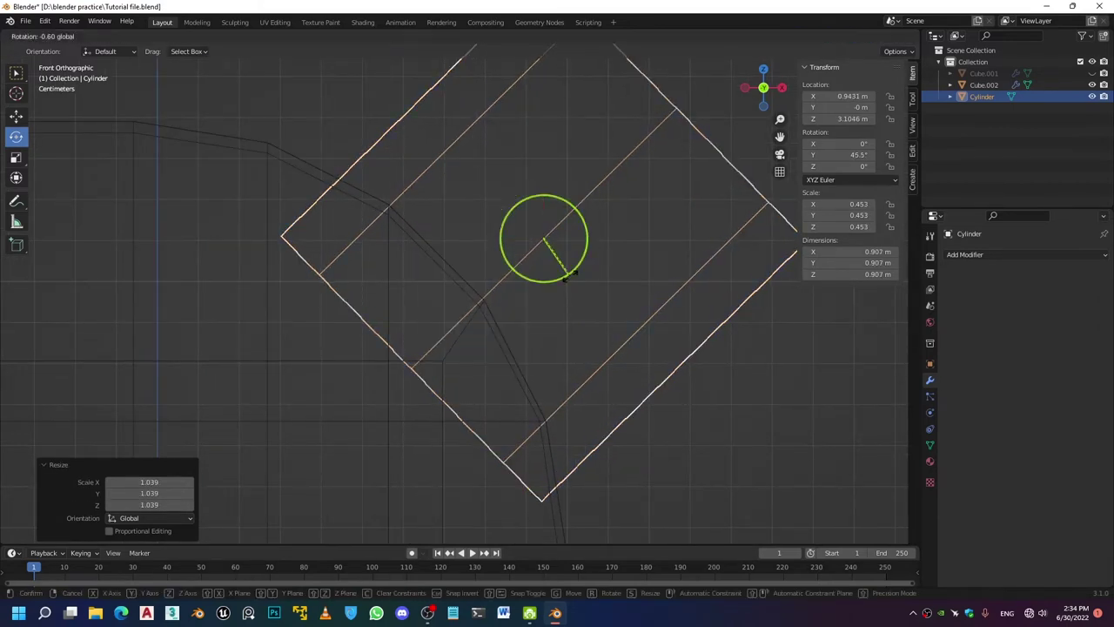
{"action": "left_click", "coordinate": [571, 274]}
Nudge the cylinder along the curve, rotate it to about 43.7° on Y and scale it down to about 0.448
{"action": "key", "text": "g"}
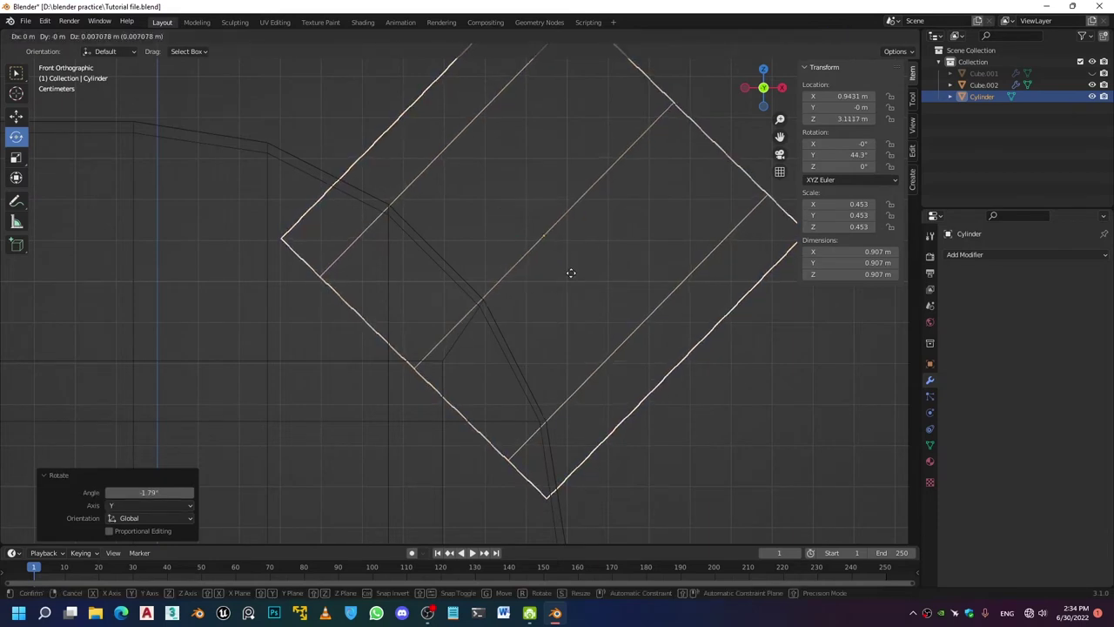
{"action": "left_click", "coordinate": [572, 276]}
{"action": "key", "text": "r"}
{"action": "left_click", "coordinate": [570, 275]}
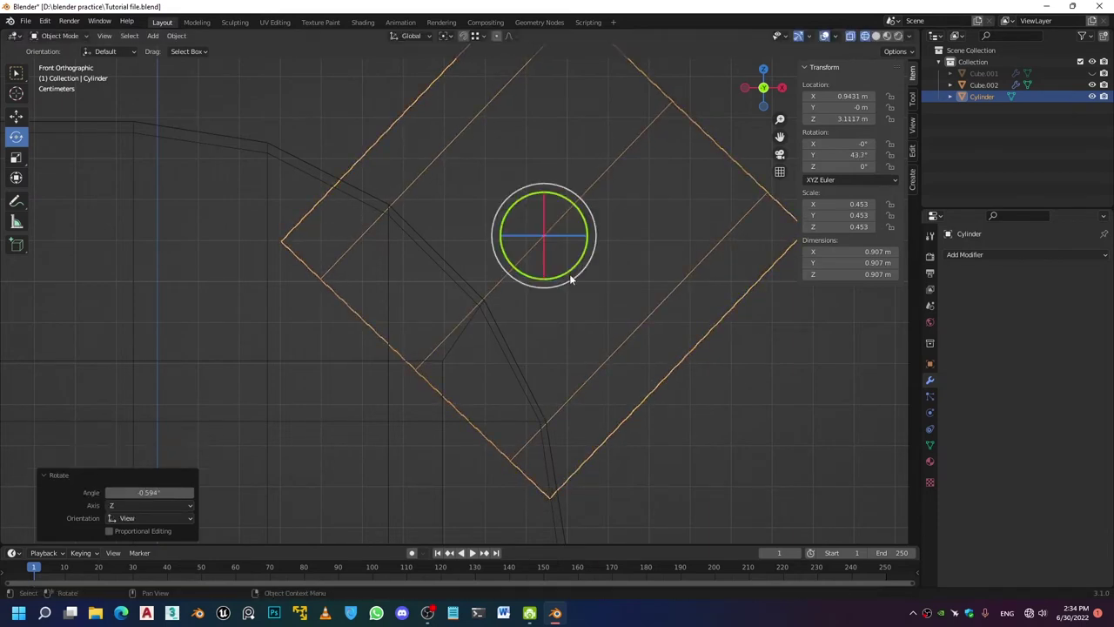
{"action": "key", "text": "s"}
{"action": "left_click", "coordinate": [570, 276]}
{"action": "key", "text": "g"}
{"action": "left_click", "coordinate": [567, 276]}
Rotate the cylinder to about 40.8° on Y and move it to about X 0.933 m, Z 3.126 m
{"action": "left_click_drag", "start_coordinate": [564, 277], "coordinate": [582, 300]}
{"action": "key", "text": "g"}
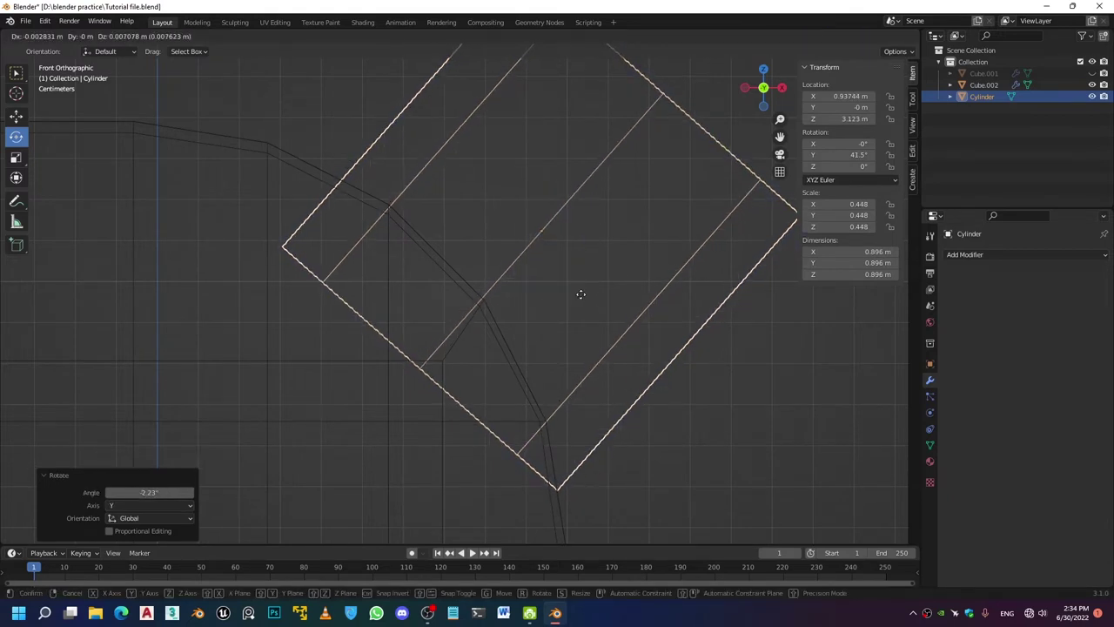
{"action": "left_click", "coordinate": [581, 295]}
{"action": "key", "text": "r"}
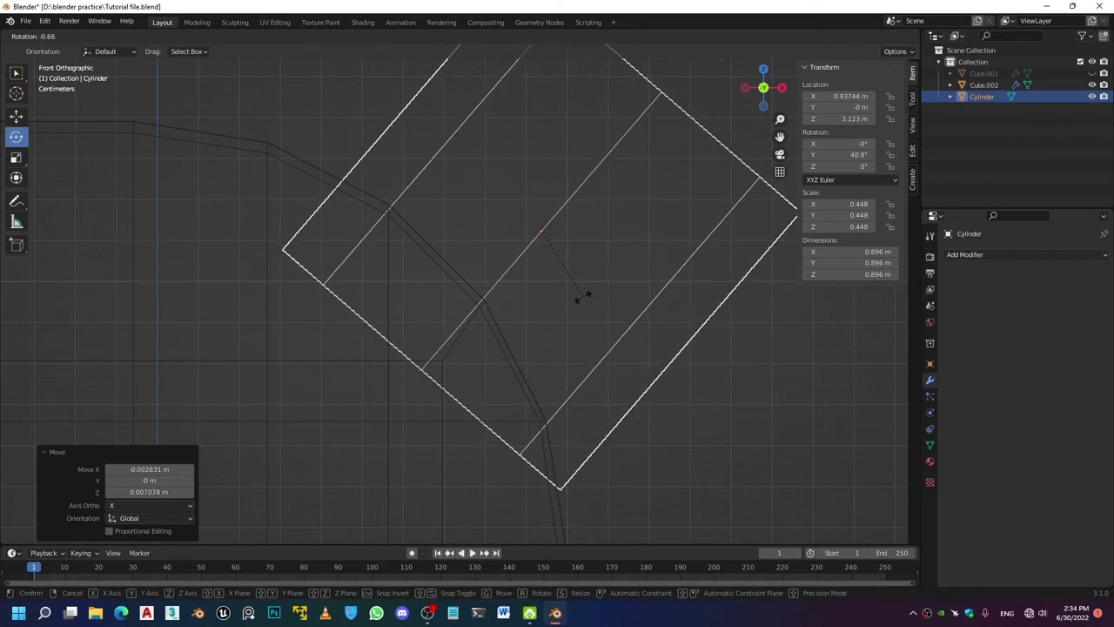
{"action": "left_click", "coordinate": [584, 301]}
{"action": "key", "text": "g"}
{"action": "left_click", "coordinate": [581, 296]}
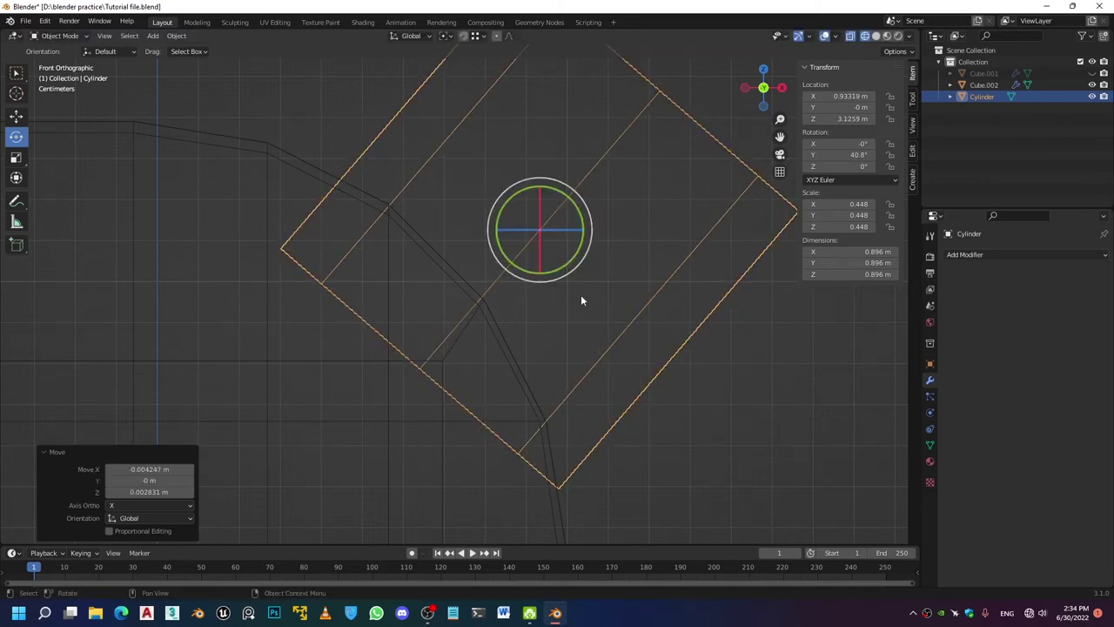
Check how the cylinder meets the curved block in perspective and switch the viewport to solid shading
{"action": "scroll", "coordinate": [479, 316], "scroll_direction": "down", "scroll_amount": 3}
{"action": "scroll", "coordinate": [492, 316], "scroll_direction": "up", "scroll_amount": 4}
{"action": "middle_click_drag", "start_coordinate": [497, 296], "coordinate": [522, 281]}
{"action": "scroll", "coordinate": [468, 334], "scroll_direction": "down", "scroll_amount": 4}
{"action": "key", "text": "Tab"}
{"action": "left_click", "coordinate": [534, 352]}
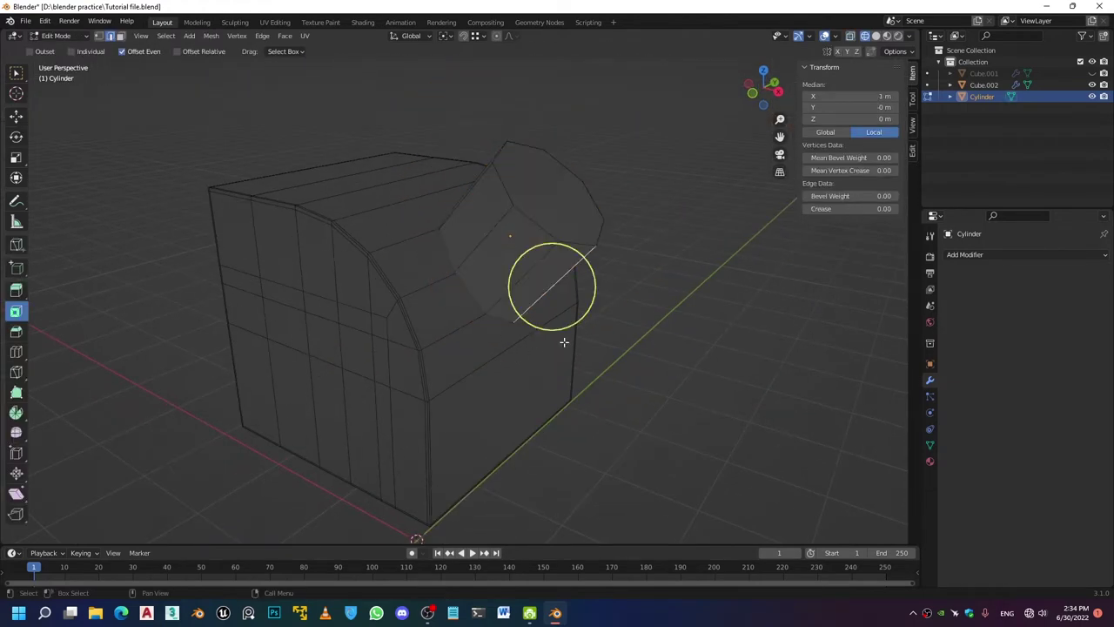
{"action": "key", "text": "Tab"}
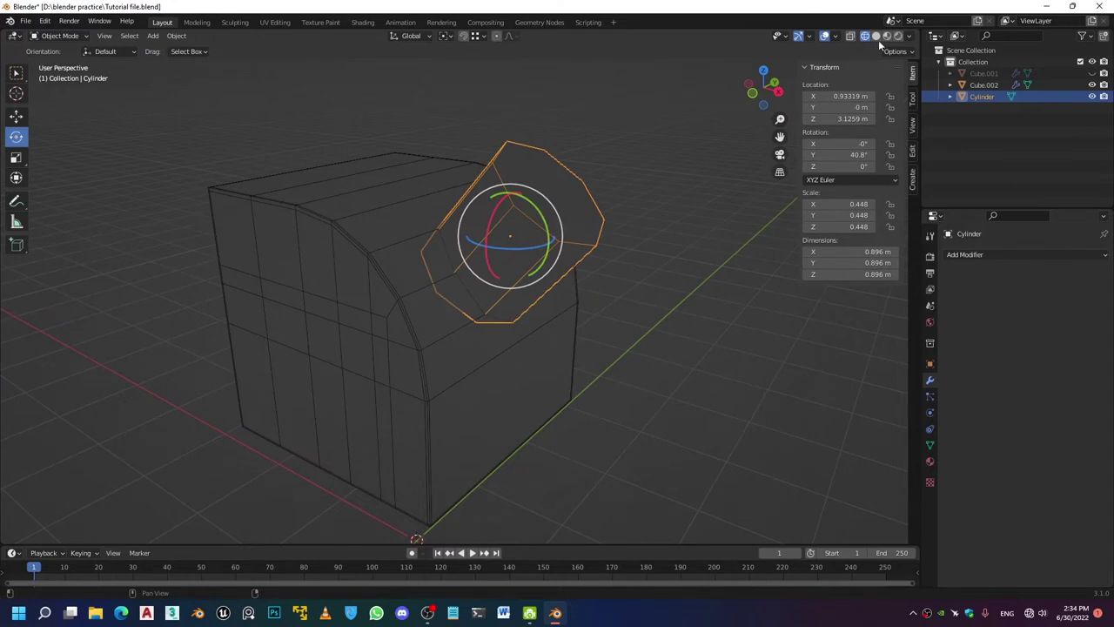
{"action": "left_click", "coordinate": [875, 37]}
{"action": "mouse_move", "coordinate": [747, 115]}
{"action": "middle_mouse_down"}
{"action": "mouse_move", "coordinate": [413, 253]}
{"action": "mouse_move", "coordinate": [503, 383]}
{"action": "middle_mouse_up"}
Add a centred loop cut to the curved block, in line with the cylinder's lowest edge
{"action": "left_click", "coordinate": [470, 366]}
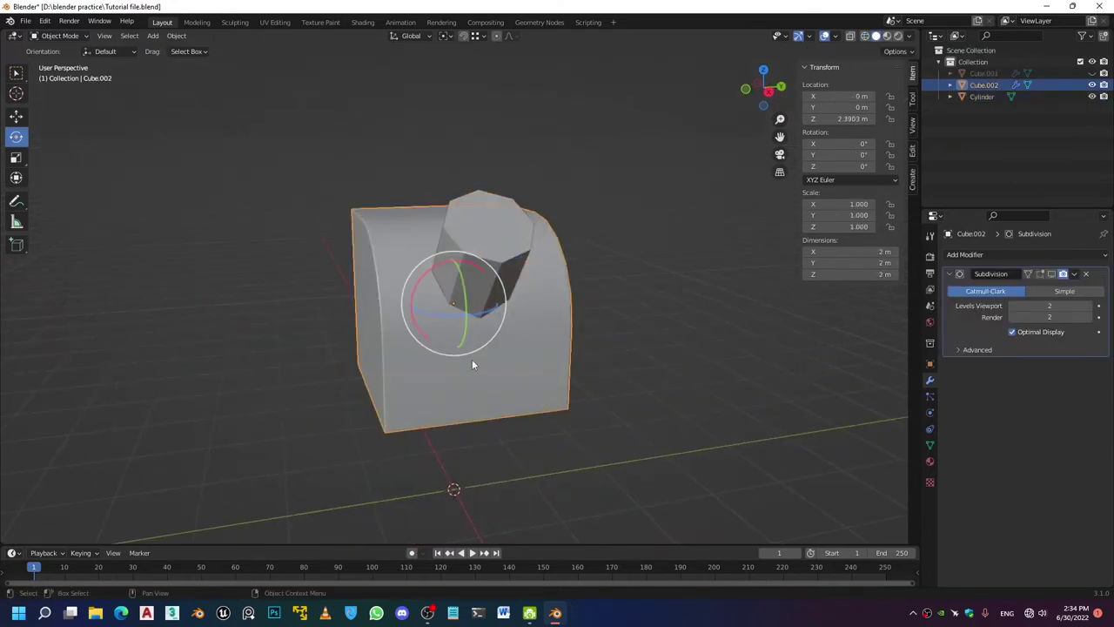
{"action": "key", "text": "Tab"}
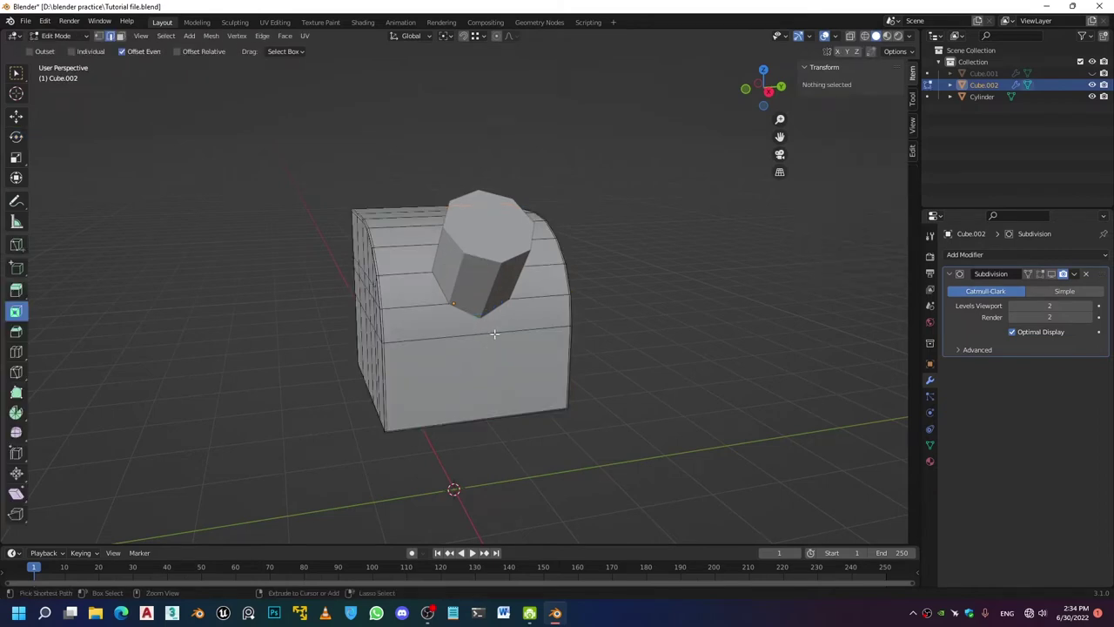
{"action": "left_click", "coordinate": [464, 312]}
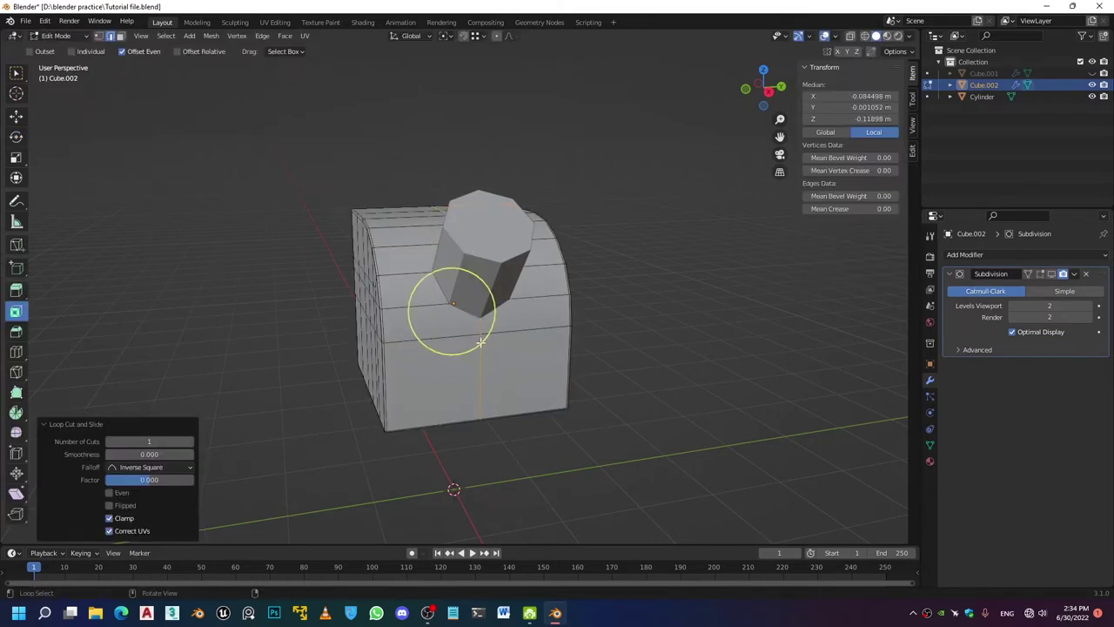
{"action": "scroll", "coordinate": [462, 322], "scroll_direction": "up", "scroll_amount": 5}
{"action": "middle_click_drag", "start_coordinate": [464, 255], "coordinate": [535, 158]}
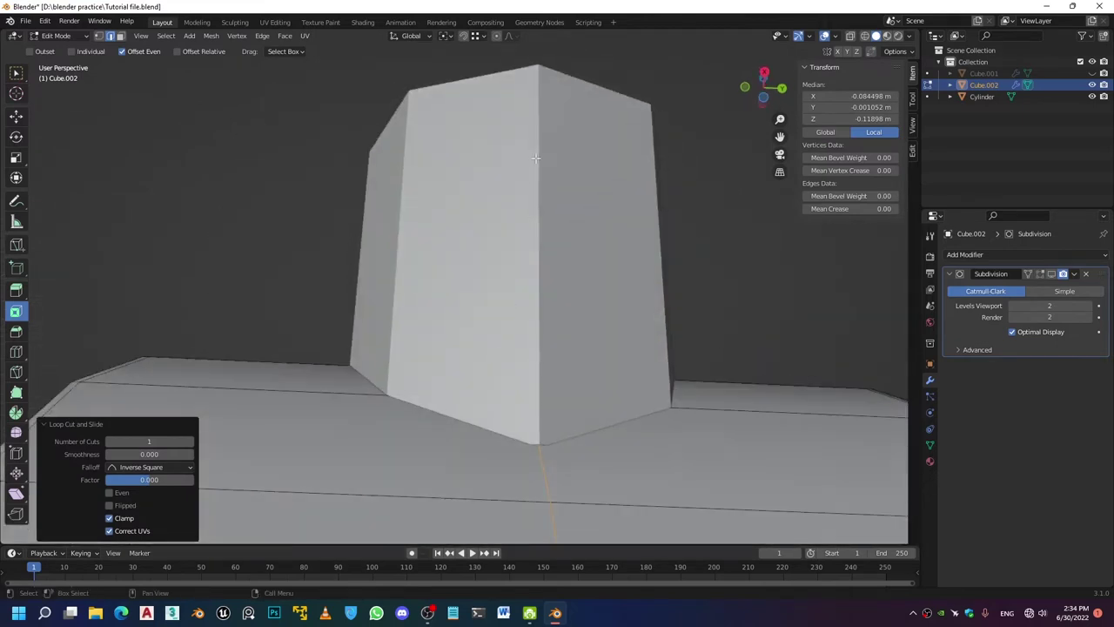
{"action": "middle_click_drag", "start_coordinate": [547, 370], "coordinate": [537, 304]}
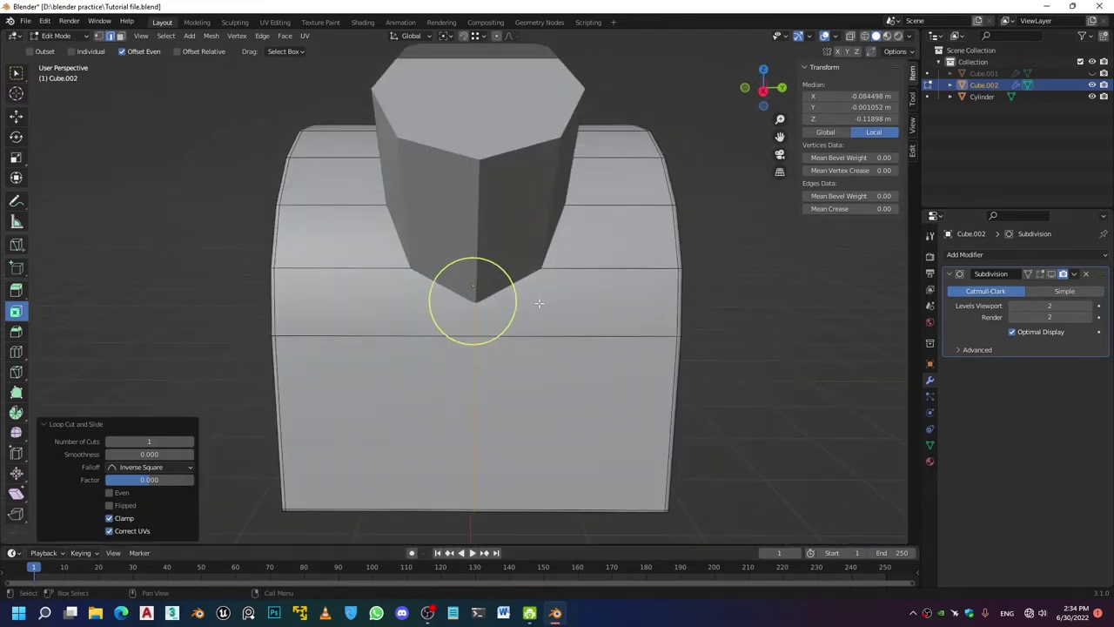
Add a loop cut on each side of the block's centre loop, slid about 0.35 to meet the cylinder's adjacent corners
{"action": "key", "text": "g"}
{"action": "key", "text": "g"}
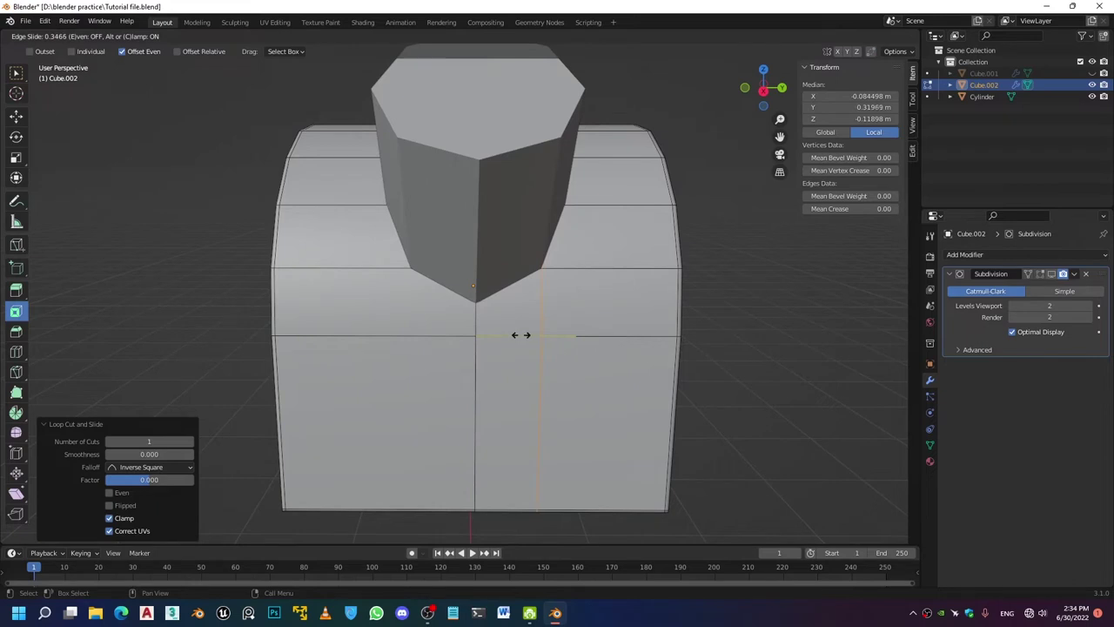
{"action": "middle_click_drag", "start_coordinate": [519, 336], "coordinate": [455, 341]}
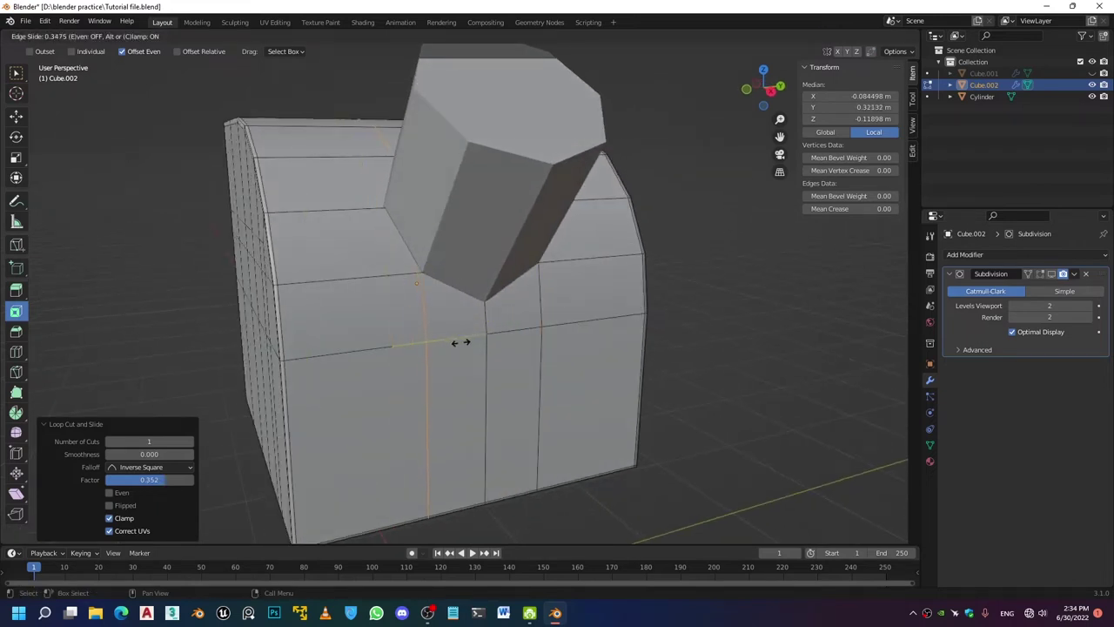
{"action": "left_click", "coordinate": [462, 342]}
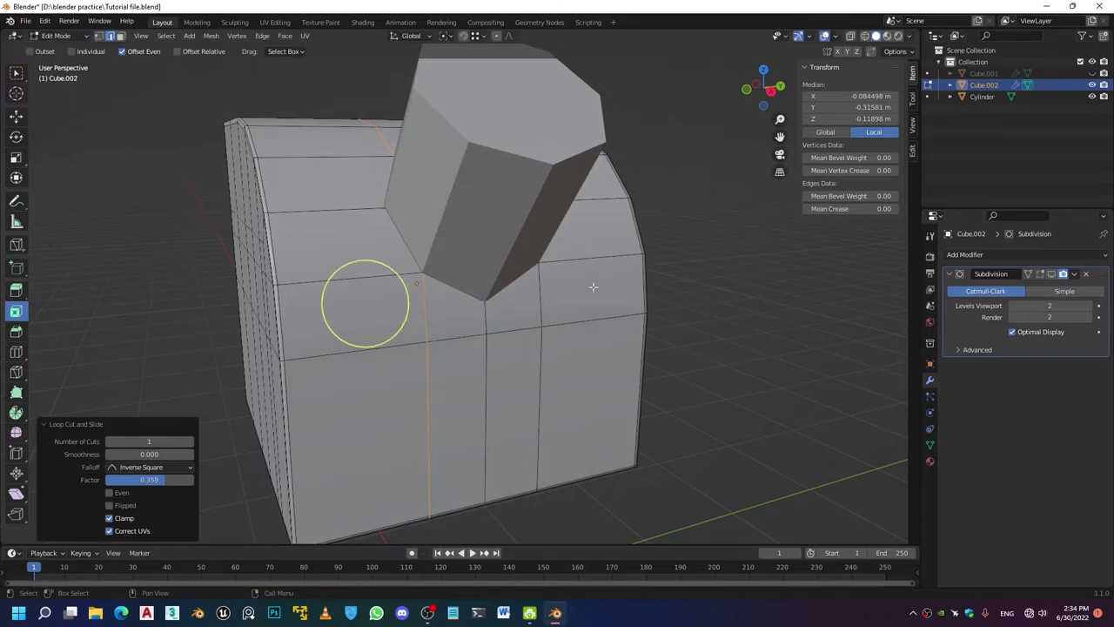
Add a Boolean modifier to the block and place it above the Subdivision modifier
{"action": "middle_click_drag", "start_coordinate": [489, 276], "coordinate": [506, 317]}
{"action": "key", "text": "Tab"}
{"action": "scroll", "coordinate": [506, 317], "scroll_direction": "down", "scroll_amount": 5}
{"action": "left_click", "coordinate": [1002, 253]}
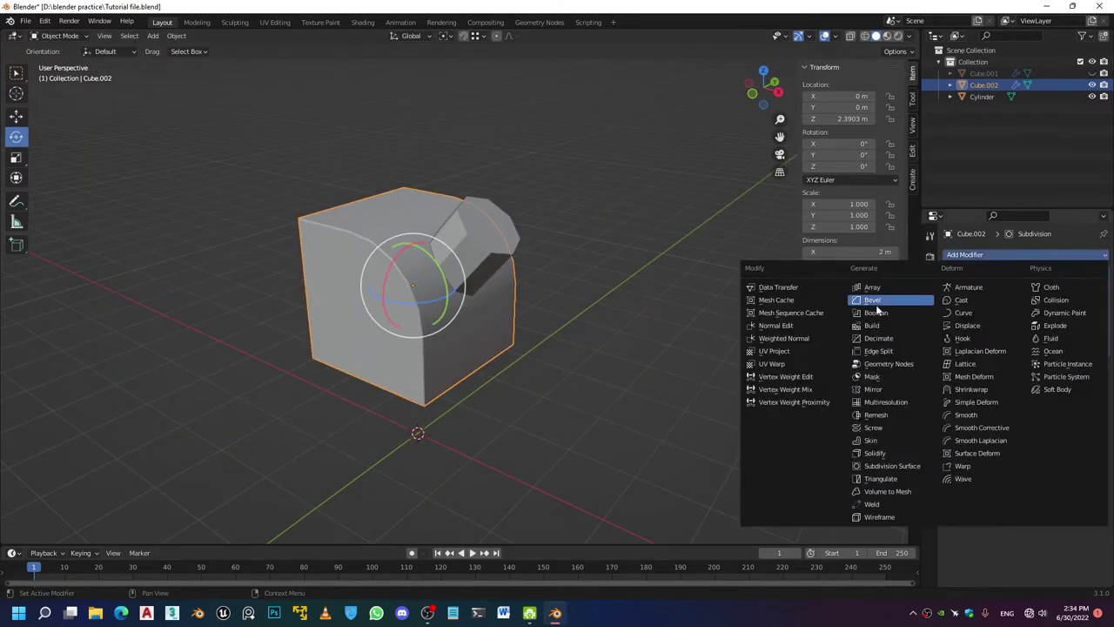
{"action": "left_click", "coordinate": [876, 312]}
{"action": "left_click_drag", "start_coordinate": [1102, 370], "coordinate": [1109, 264]}
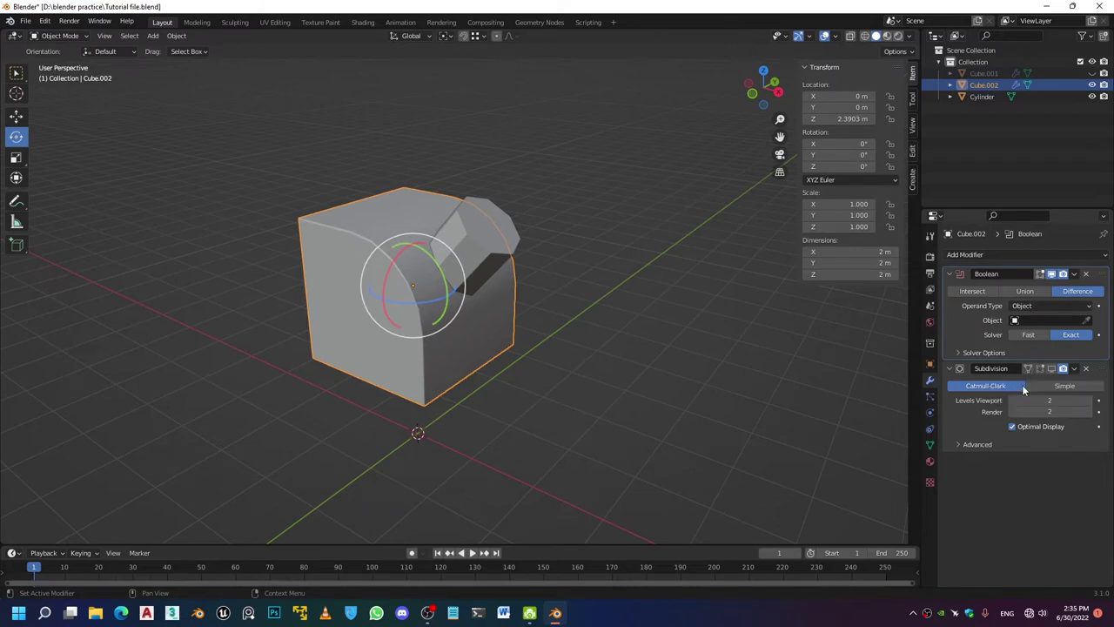
Set the Boolean modifier to Union with the cylinder as its object
{"action": "left_click", "coordinate": [1027, 293]}
{"action": "left_click", "coordinate": [1086, 323]}
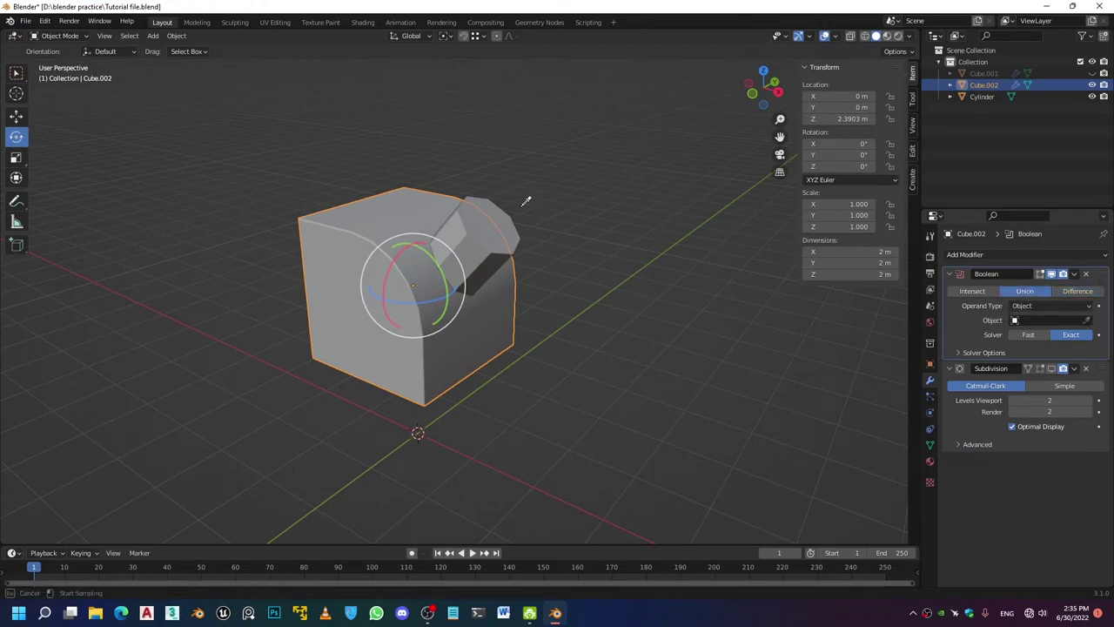
{"action": "left_click", "coordinate": [509, 217]}
{"action": "middle_click_drag", "start_coordinate": [487, 238], "coordinate": [574, 252]}
{"action": "scroll", "coordinate": [646, 228], "scroll_direction": "up", "scroll_amount": 3}
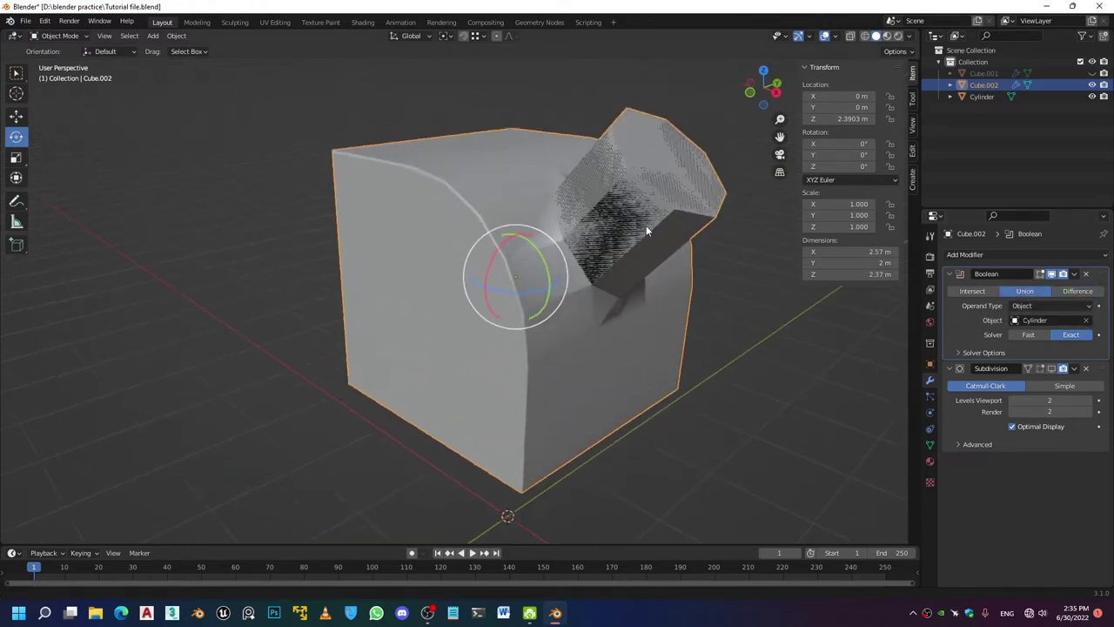
Hide the original cylinder and apply the block's Boolean modifier
{"action": "left_click", "coordinate": [1093, 96]}
{"action": "left_click", "coordinate": [1075, 273]}
{"action": "left_click", "coordinate": [1042, 290]}
In see-through vertex editing, merge at center the doubled vertices at the pipe joint's widest corner on the negative Y side
{"action": "key", "text": "Tab"}
{"action": "scroll", "coordinate": [592, 308], "scroll_direction": "up", "scroll_amount": 2}
{"action": "middle_click_drag", "start_coordinate": [637, 303], "coordinate": [554, 291]}
{"action": "key", "text": "1"}
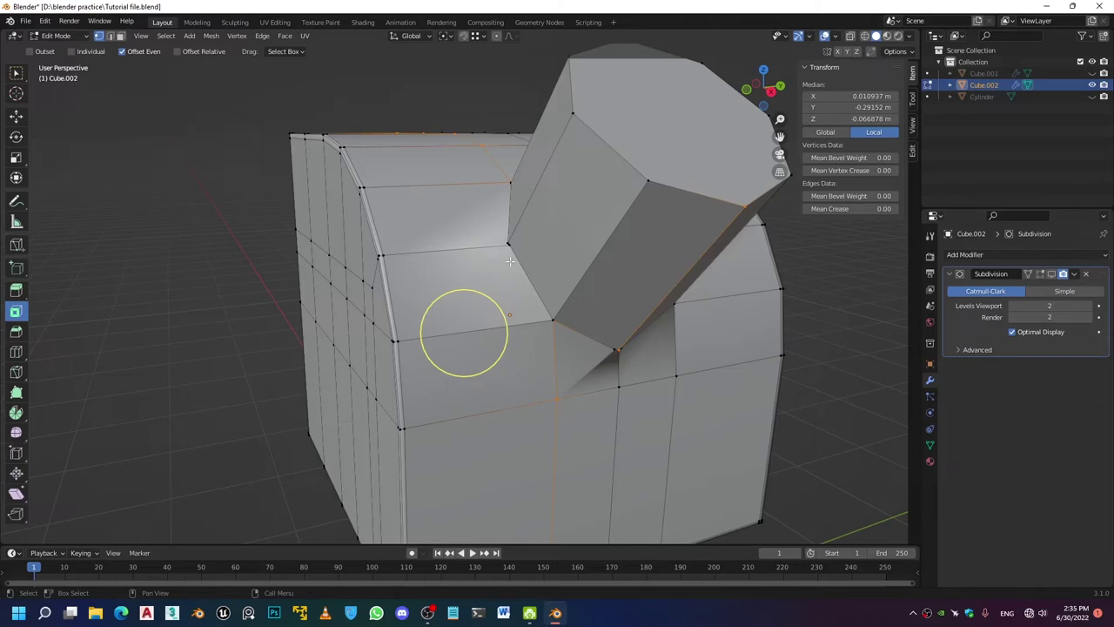
{"action": "key", "text": "alt+z"}
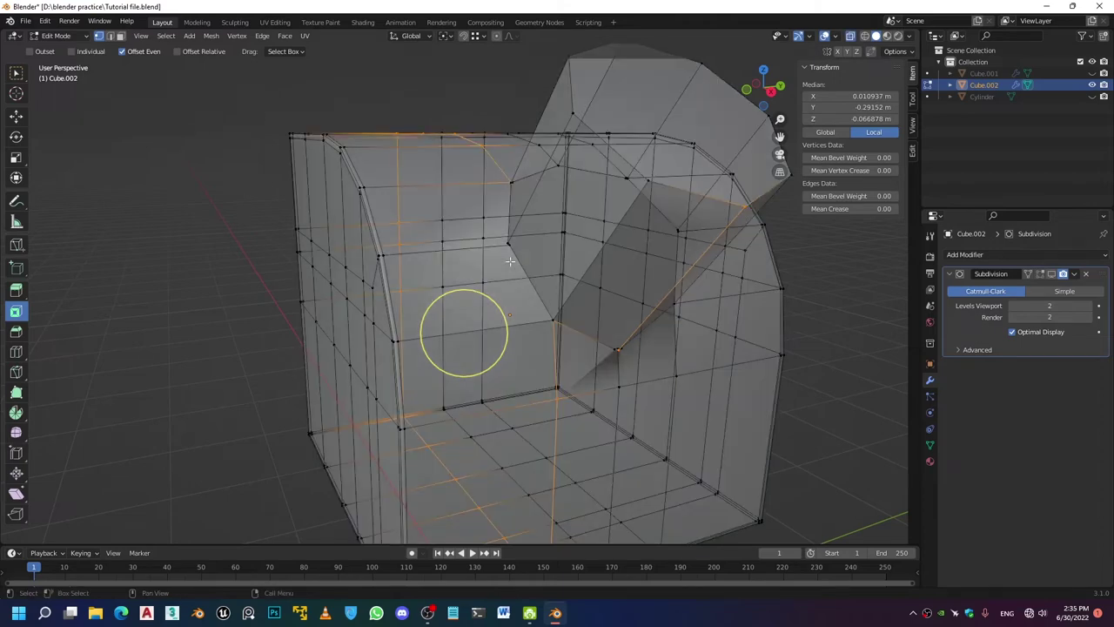
{"action": "middle_click_drag", "start_coordinate": [510, 261], "coordinate": [536, 272]}
{"action": "scroll", "coordinate": [535, 271], "scroll_direction": "up", "scroll_amount": 3}
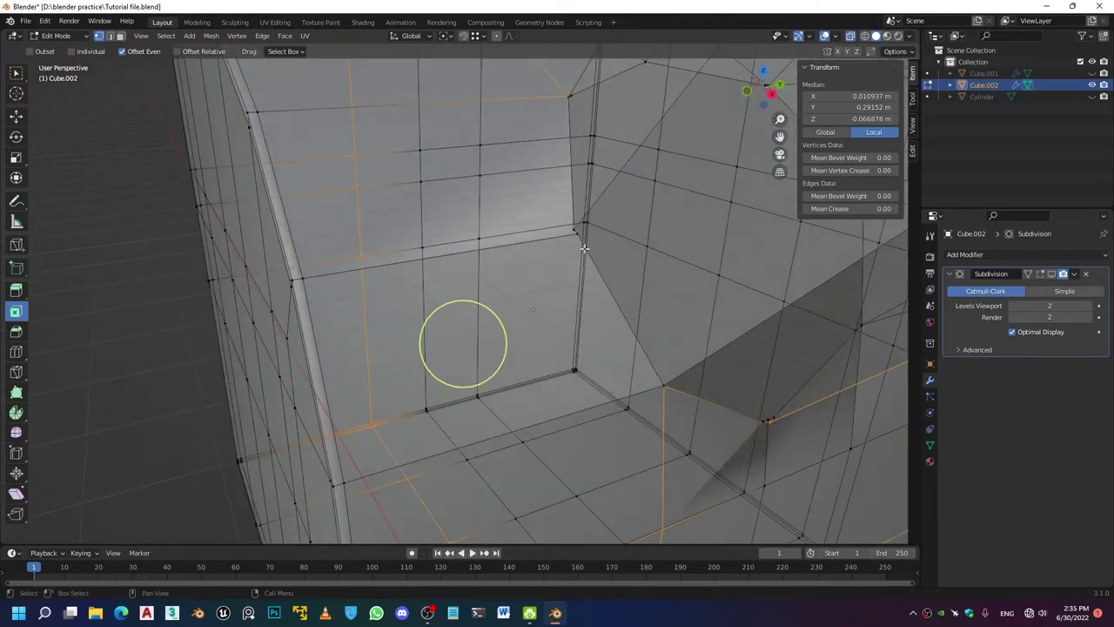
{"action": "left_click", "coordinate": [521, 258]}
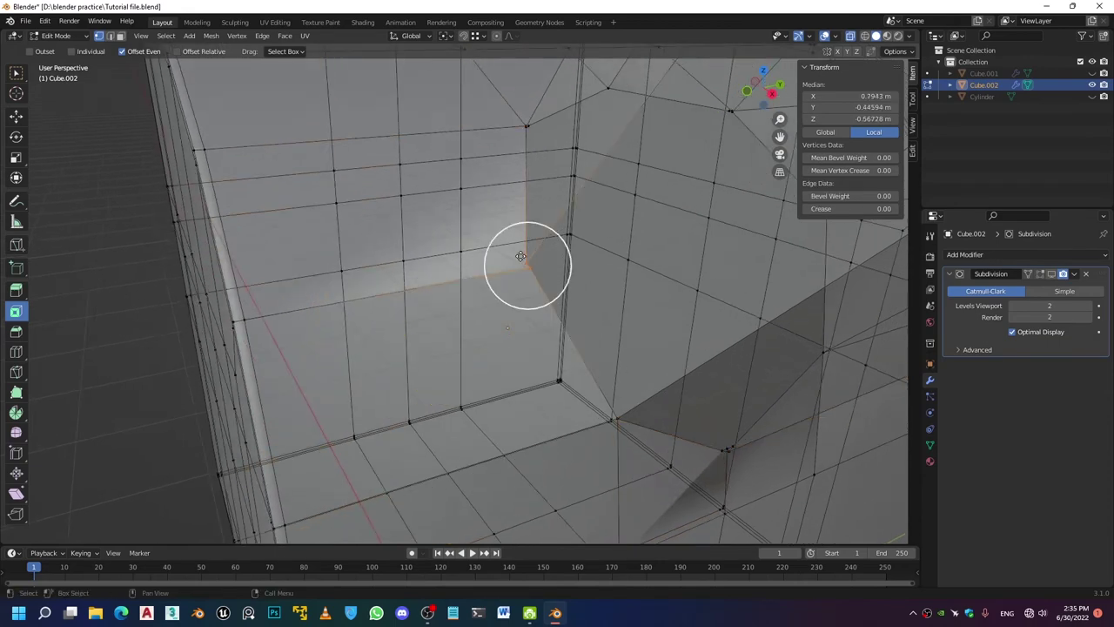
{"action": "key", "text": "m"}
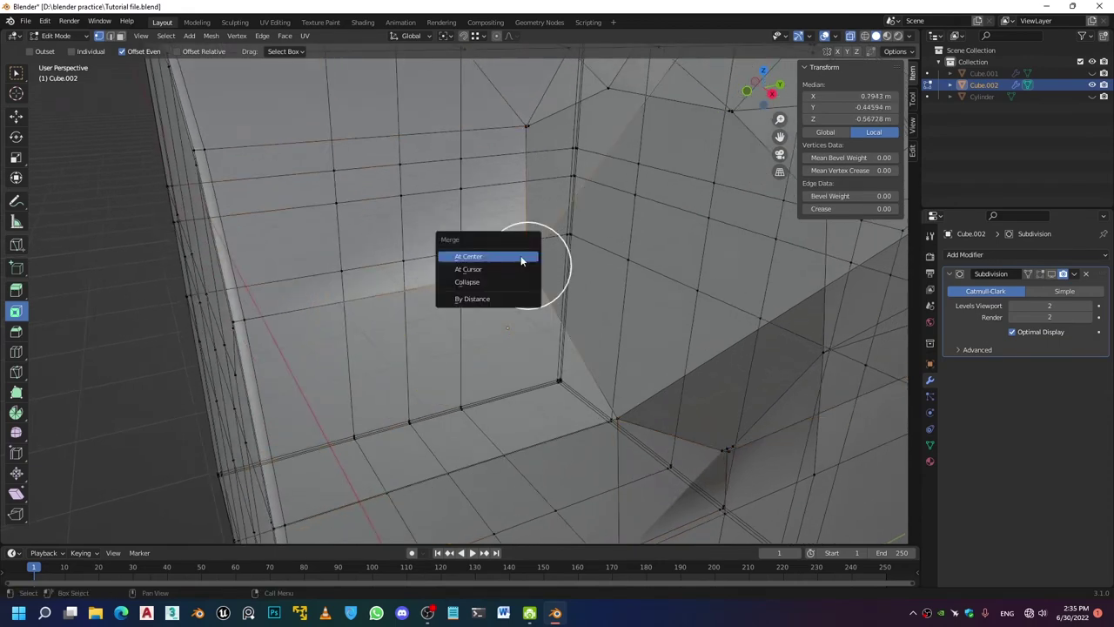
{"action": "left_click", "coordinate": [521, 257]}
Merge the doubled vertices at each of the pipe joint's three upper corners at center
{"action": "middle_click_drag", "start_coordinate": [527, 267], "coordinate": [567, 446]}
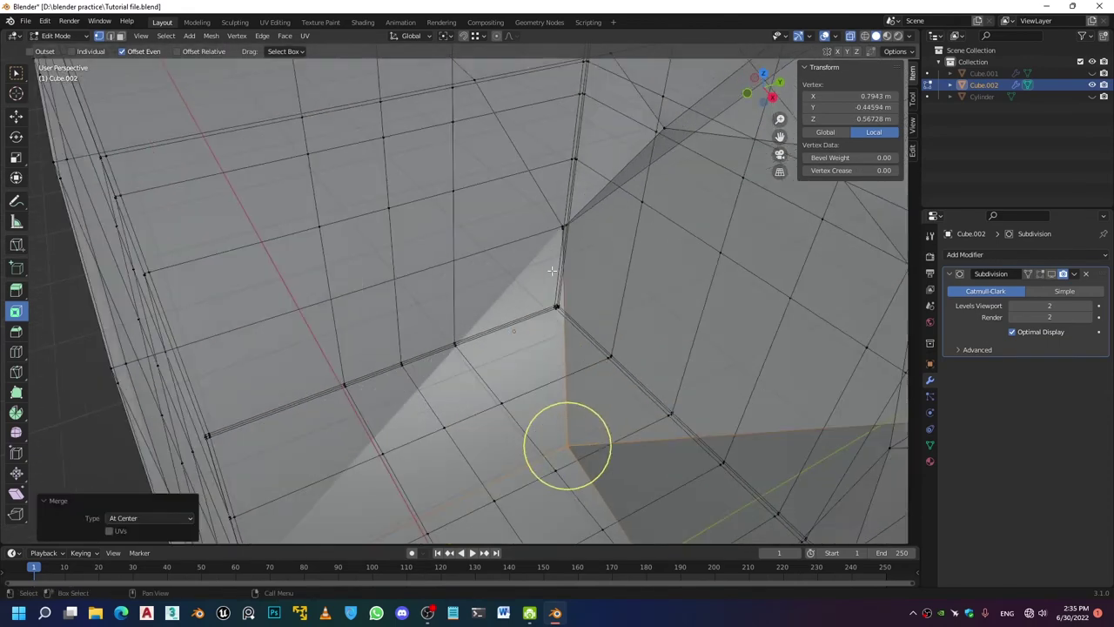
{"action": "left_click", "coordinate": [563, 225], "text": "shift"}
{"action": "key", "text": "m"}
{"action": "left_click", "coordinate": [549, 213]}
{"action": "middle_click_drag", "start_coordinate": [548, 213], "coordinate": [418, 378]}
{"action": "left_click", "coordinate": [586, 284], "text": "shift"}
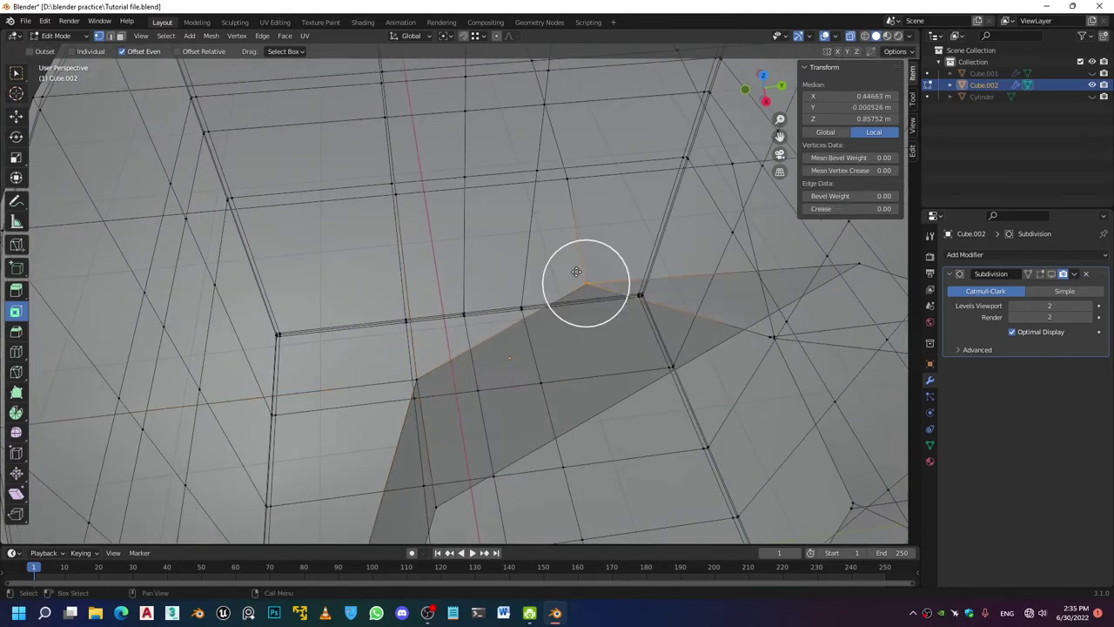
{"action": "key", "text": "m"}
{"action": "left_click", "coordinate": [579, 273]}
{"action": "middle_click_drag", "start_coordinate": [586, 273], "coordinate": [614, 280]}
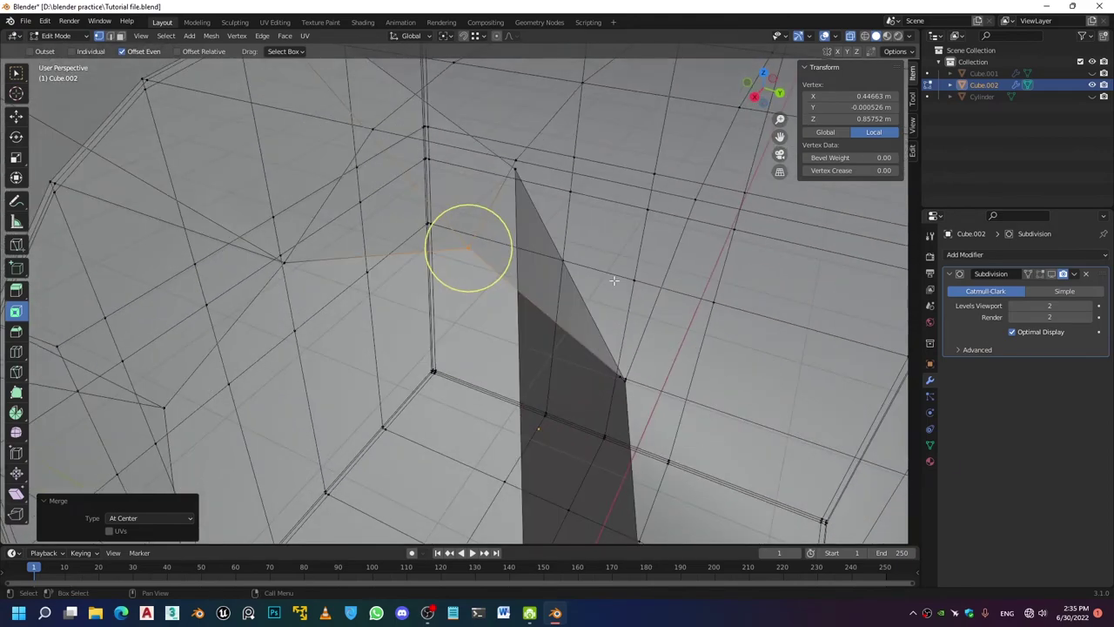
{"action": "left_click", "coordinate": [622, 380], "text": "shift"}
{"action": "key", "text": "m"}
{"action": "left_click", "coordinate": [621, 378]}
Merge the doubled vertices at center at the pipe joint's widest and lower corners on the positive Y side
{"action": "middle_click_drag", "start_coordinate": [622, 377], "coordinate": [577, 343]}
{"action": "scroll", "coordinate": [577, 343], "scroll_direction": "up", "scroll_amount": 3}
{"action": "left_click", "coordinate": [616, 355], "text": "shift"}
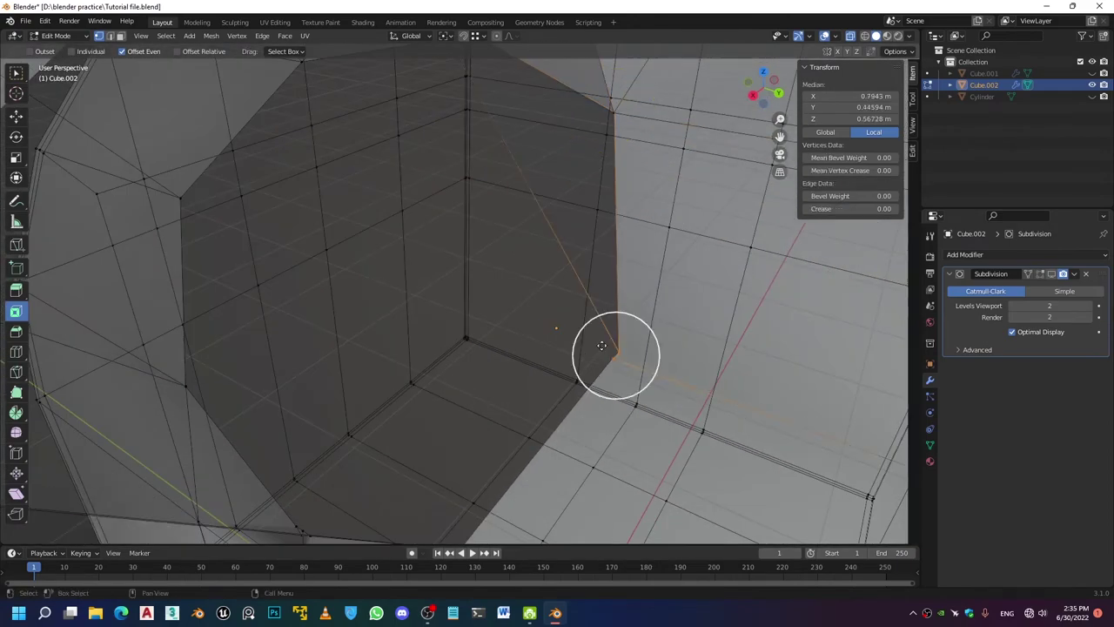
{"action": "key", "text": "m"}
{"action": "left_click", "coordinate": [576, 346]}
{"action": "middle_click_drag", "start_coordinate": [576, 345], "coordinate": [666, 130]}
{"action": "left_click", "coordinate": [558, 284], "text": "shift"}
{"action": "key", "text": "m"}
{"action": "left_click", "coordinate": [558, 283]}
Merge the two close vertices at the pipe joint's lowest corner using At Last
{"action": "middle_click_drag", "start_coordinate": [558, 283], "coordinate": [788, 189]}
{"action": "left_click", "coordinate": [512, 317]}
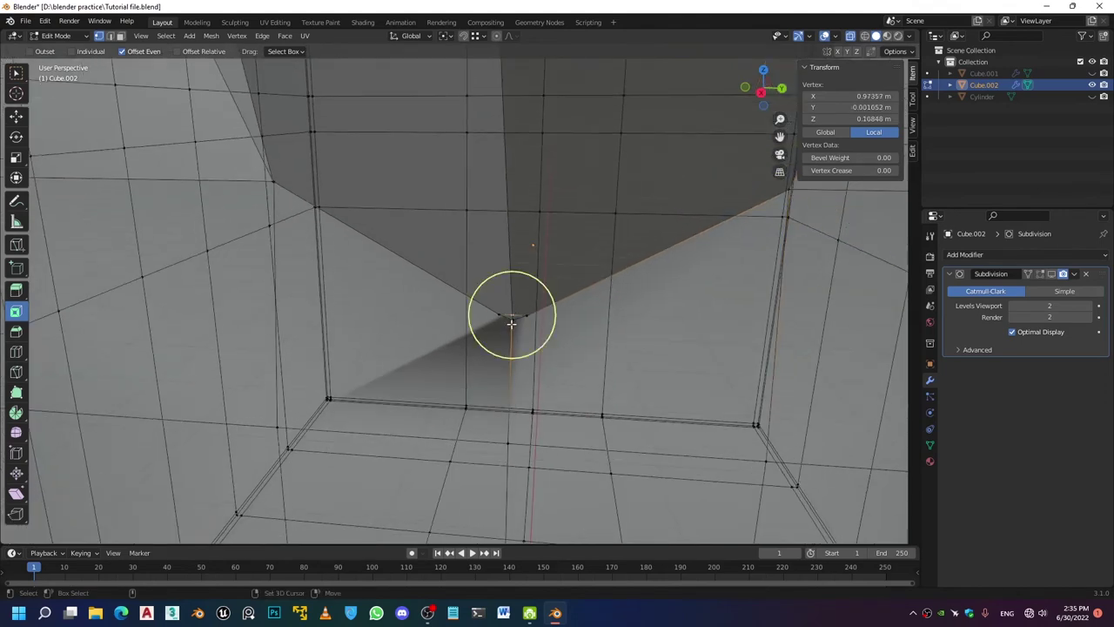
{"action": "left_click", "coordinate": [512, 323], "text": "shift"}
{"action": "middle_click_drag", "start_coordinate": [503, 347], "coordinate": [502, 313], "text": "ctrl"}
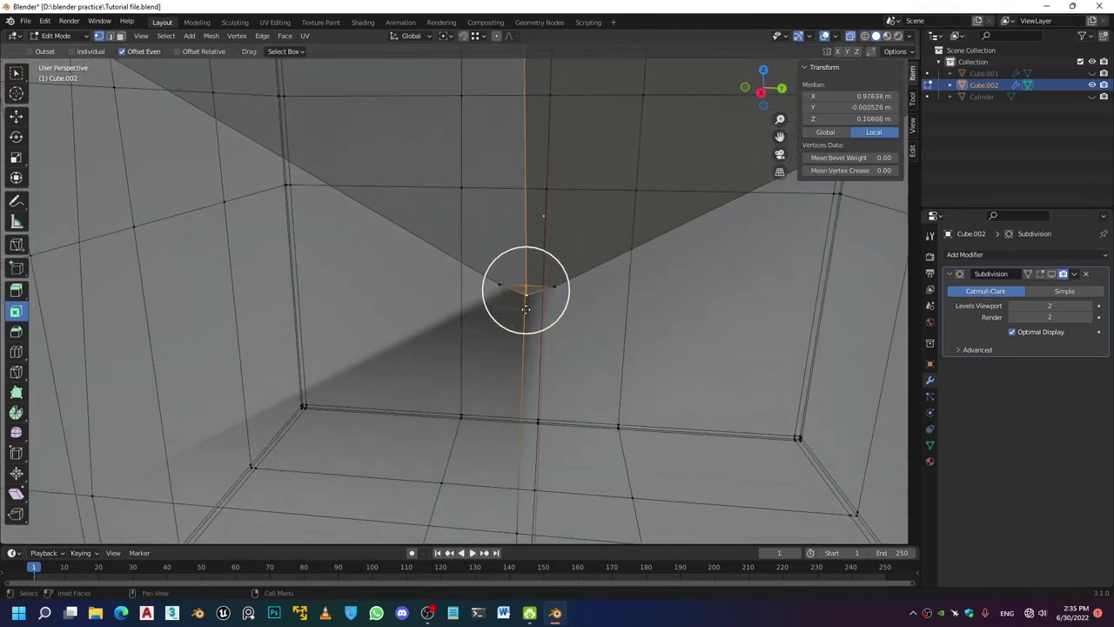
{"action": "key", "text": "m"}
{"action": "left_click", "coordinate": [478, 360]}
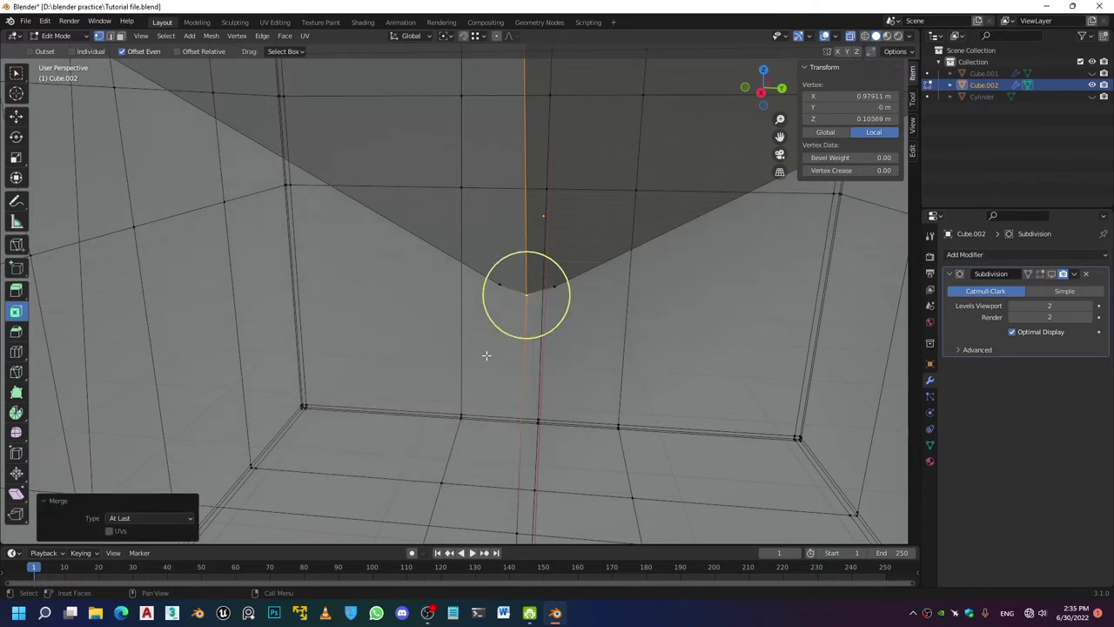
Dissolve the two stray vertices on either side of the pipe joint's lowest corner
{"action": "left_click", "coordinate": [506, 290]}
{"action": "left_click", "coordinate": [524, 285], "text": "alt"}
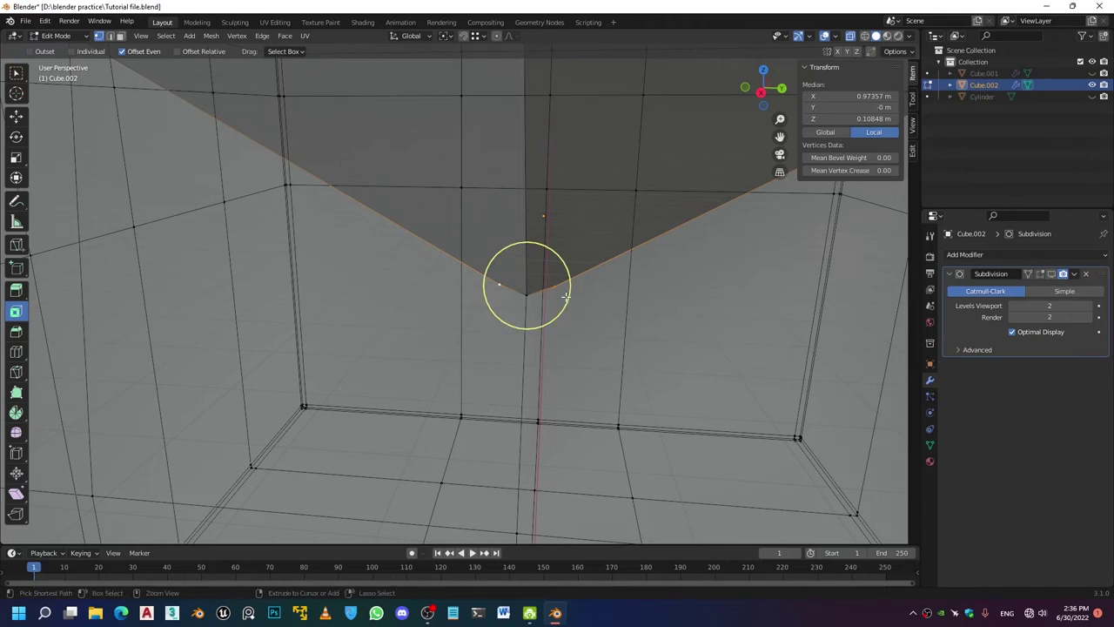
{"action": "key", "text": "ctrl+x"}
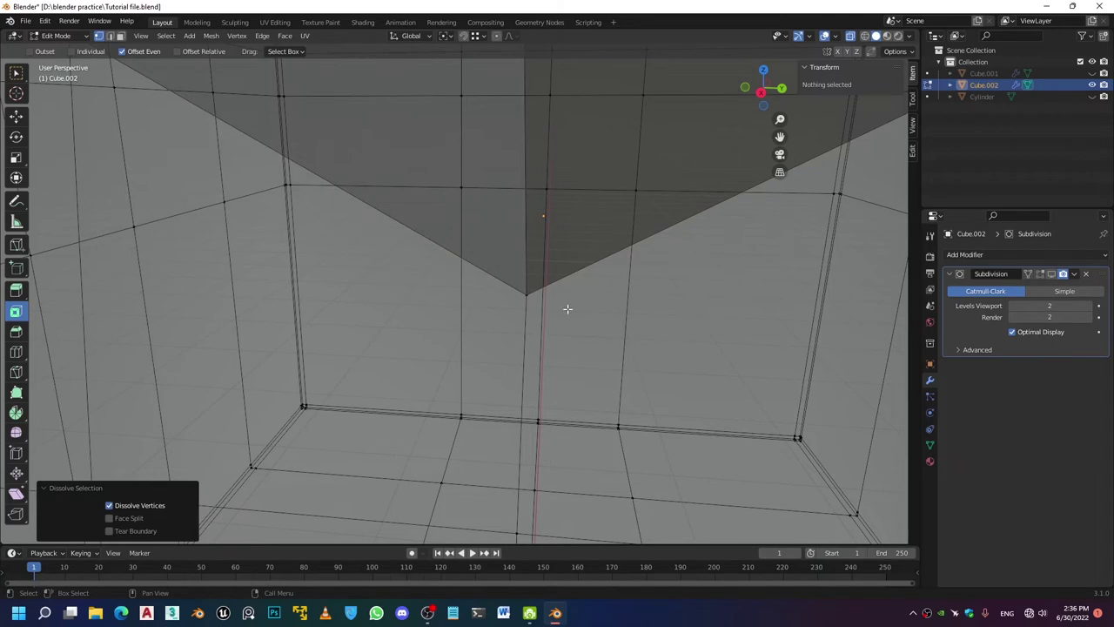
Merge the doubled vertices at center at the pipe joint's lower and widest corners on the negative Y side
{"action": "mouse_move", "coordinate": [597, 284]}
{"action": "middle_mouse_down"}
{"action": "mouse_move", "coordinate": [584, 287]}
{"action": "mouse_move", "coordinate": [621, 304]}
{"action": "middle_mouse_up"}
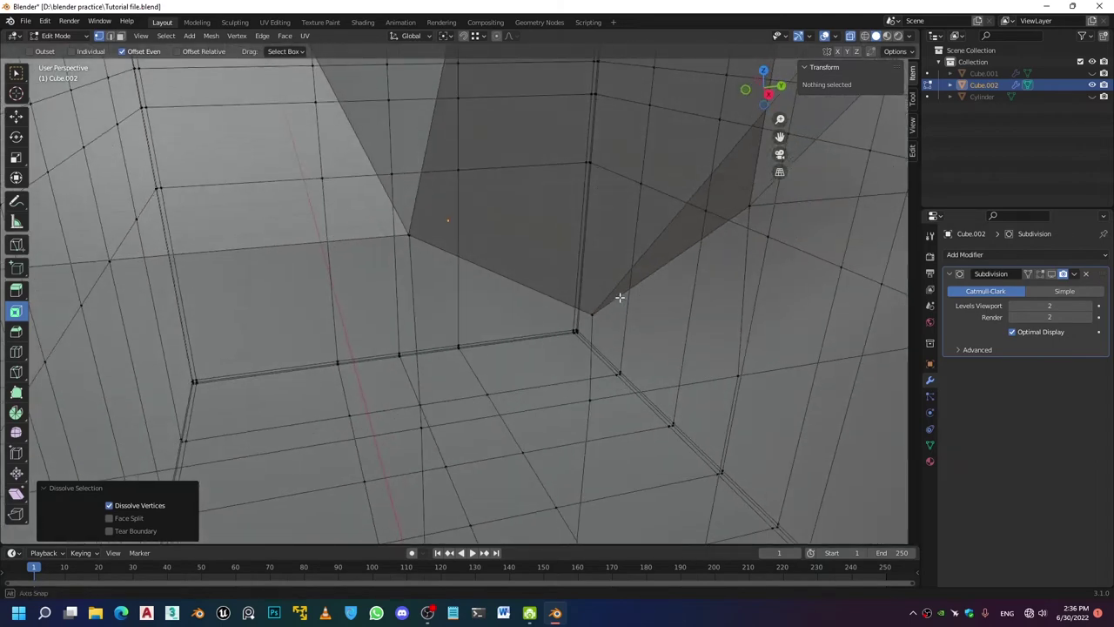
{"action": "key", "text": "c"}
{"action": "left_click", "coordinate": [401, 235]}
{"action": "key", "text": "m"}
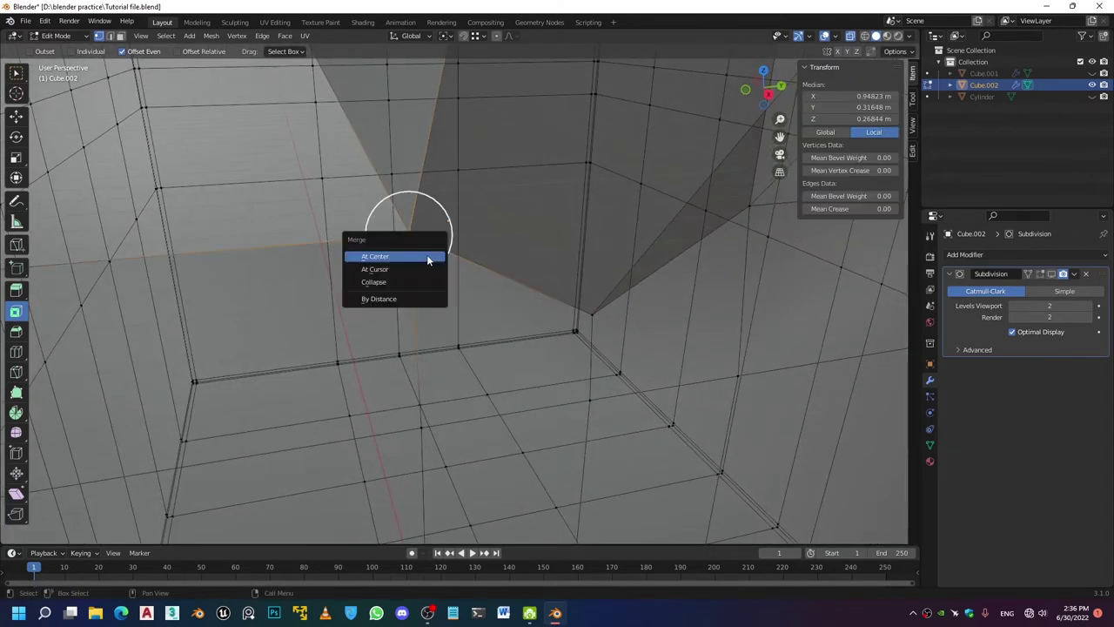
{"action": "left_click", "coordinate": [411, 254]}
{"action": "middle_click_drag", "start_coordinate": [411, 254], "coordinate": [413, 217]}
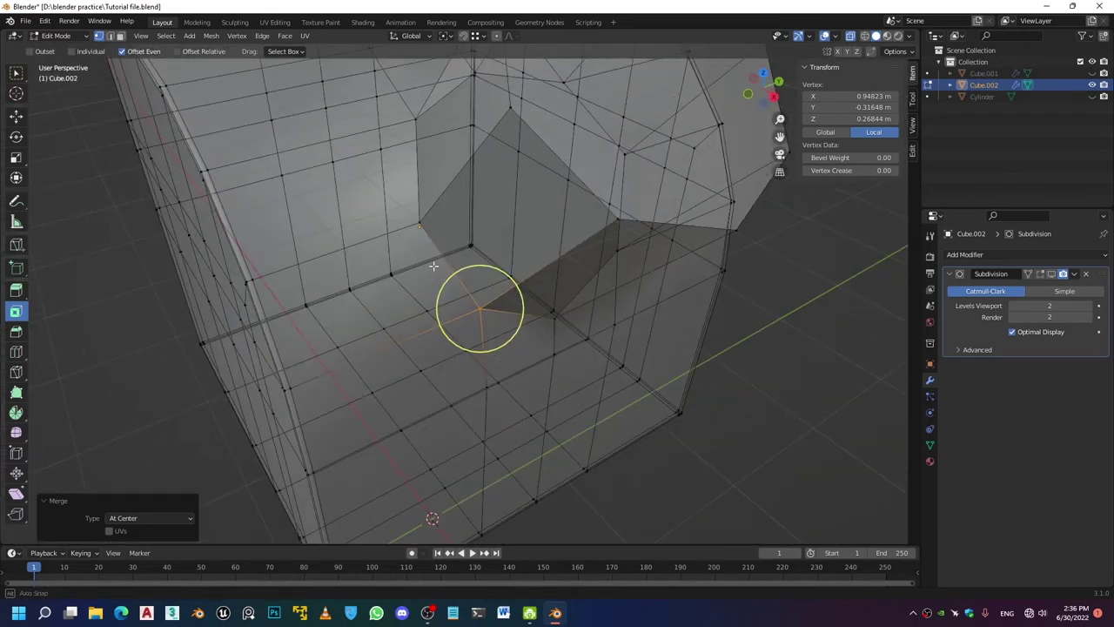
{"action": "key", "text": "c"}
{"action": "left_click", "coordinate": [414, 216]}
{"action": "key", "text": "m"}
{"action": "left_click", "coordinate": [414, 219]}
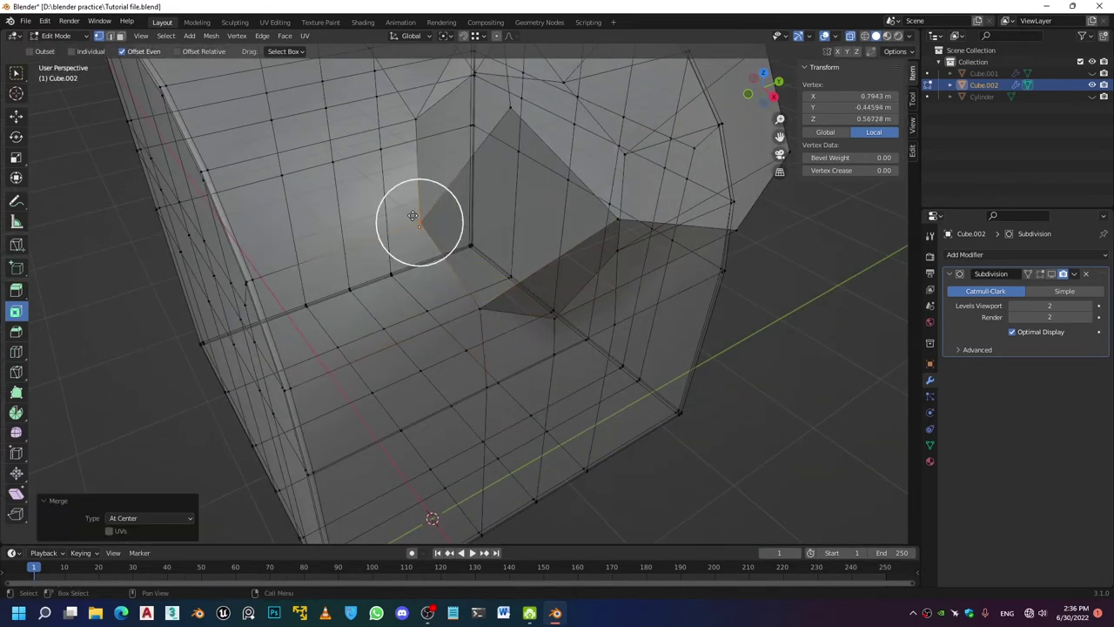
Turn off see-through display and add a loop cut along the block close to the pipe's negative Y side, with a factor of about 0.68
{"action": "key", "text": "alt+z"}
{"action": "key", "text": "Tab"}
{"action": "scroll", "coordinate": [417, 218], "scroll_direction": "down", "scroll_amount": 4}
{"action": "middle_click_drag", "start_coordinate": [487, 277], "coordinate": [597, 302]}
{"action": "key", "text": "Tab"}
{"action": "scroll", "coordinate": [487, 271], "scroll_direction": "up", "scroll_amount": 2}
{"action": "key", "text": "ctrl+r"}
{"action": "left_click", "coordinate": [387, 270]}
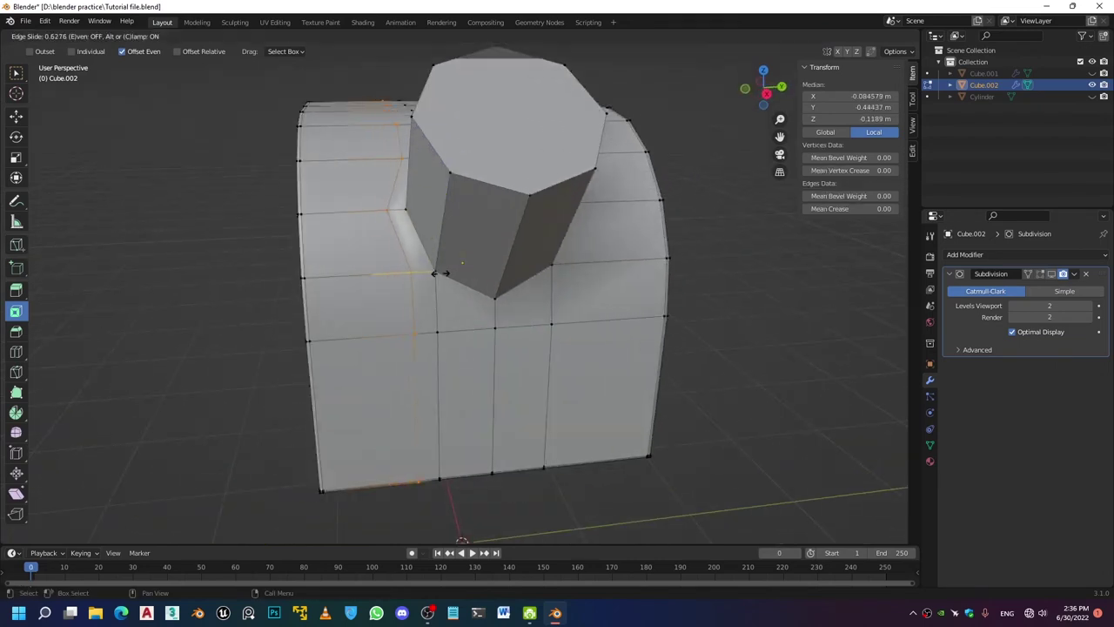
{"action": "left_click", "coordinate": [423, 271]}
Add a matching loop cut along the block close to the pipe's positive Y side
{"action": "middle_click_drag", "start_coordinate": [423, 271], "coordinate": [435, 278]}
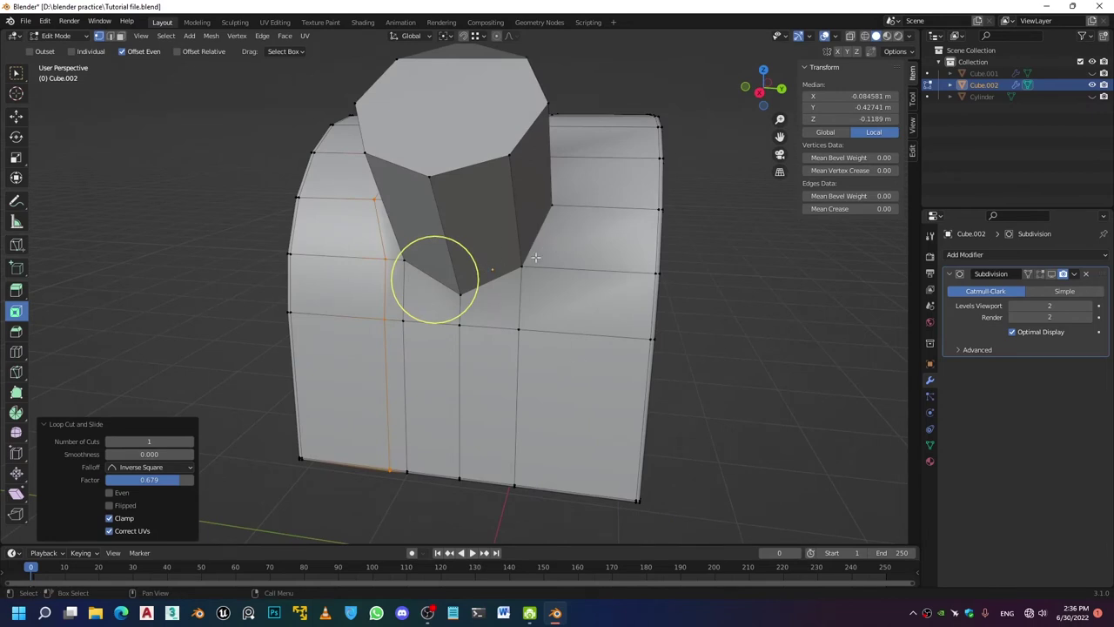
{"action": "key", "text": "ctrl+r"}
{"action": "left_click", "coordinate": [583, 264]}
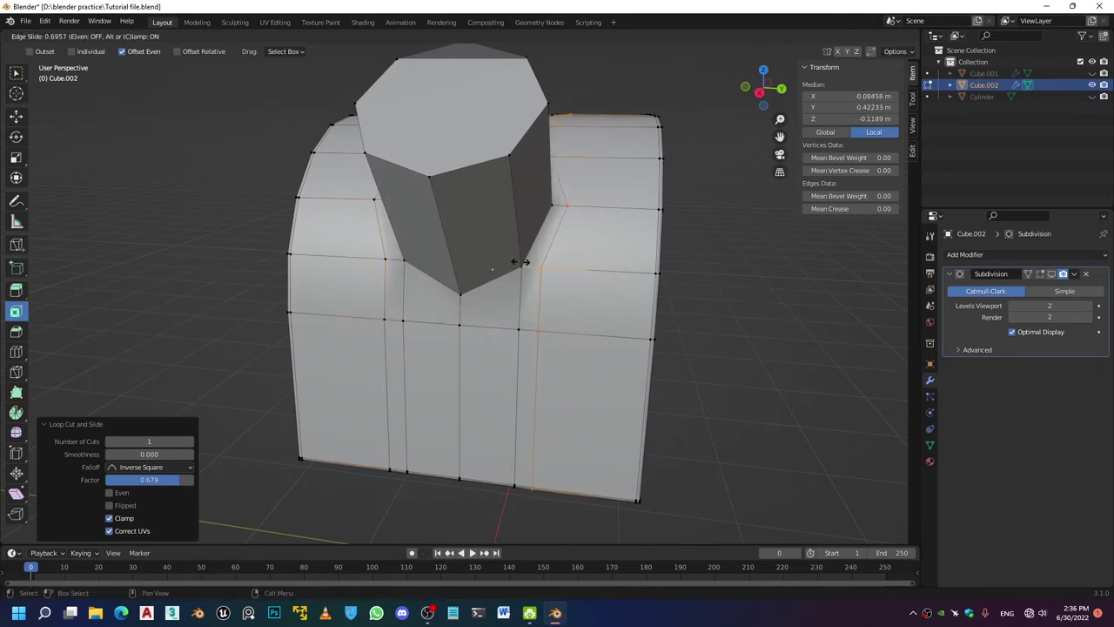
{"action": "left_click", "coordinate": [548, 283]}
Try a centred loop cut across the block just above the pipe joint, and undo it
{"action": "middle_click_drag", "start_coordinate": [548, 282], "coordinate": [499, 267]}
{"action": "middle_click_drag", "start_coordinate": [411, 235], "coordinate": [460, 229]}
{"action": "key", "text": "ctrl+r"}
{"action": "left_click", "coordinate": [440, 230]}
{"action": "right_click", "coordinate": [440, 230]}
{"action": "scroll", "coordinate": [461, 229], "scroll_direction": "up", "scroll_amount": 3}
{"action": "middle_click_drag", "start_coordinate": [562, 257], "coordinate": [510, 208]}
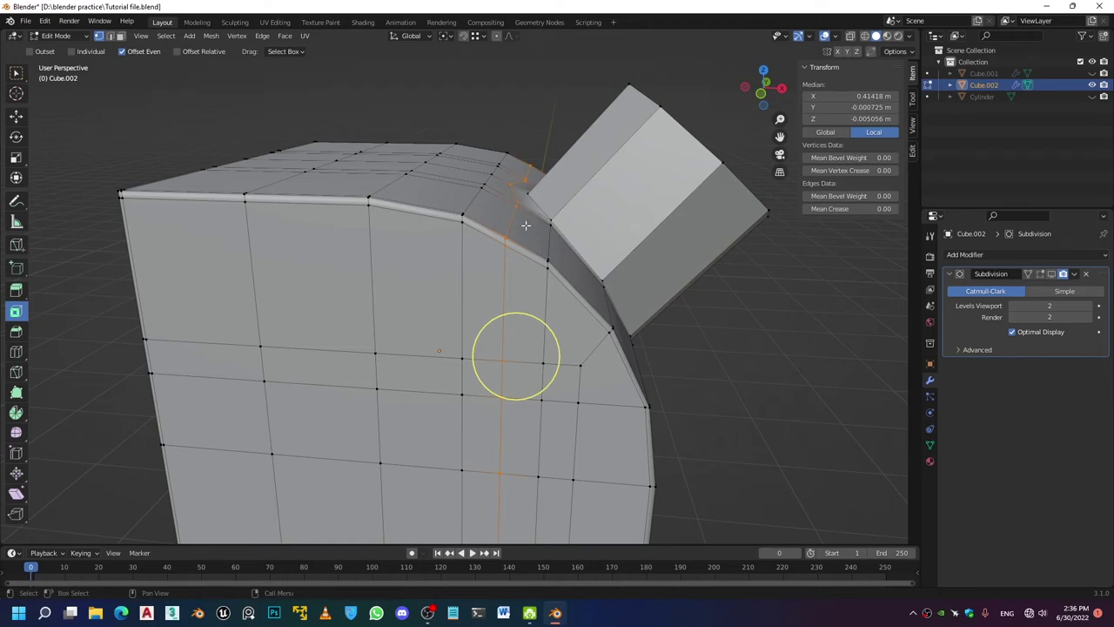
{"action": "key", "text": "ctrl+x"}
{"action": "key", "text": "ctrl+z"}
{"action": "key", "text": "ctrl+z"}
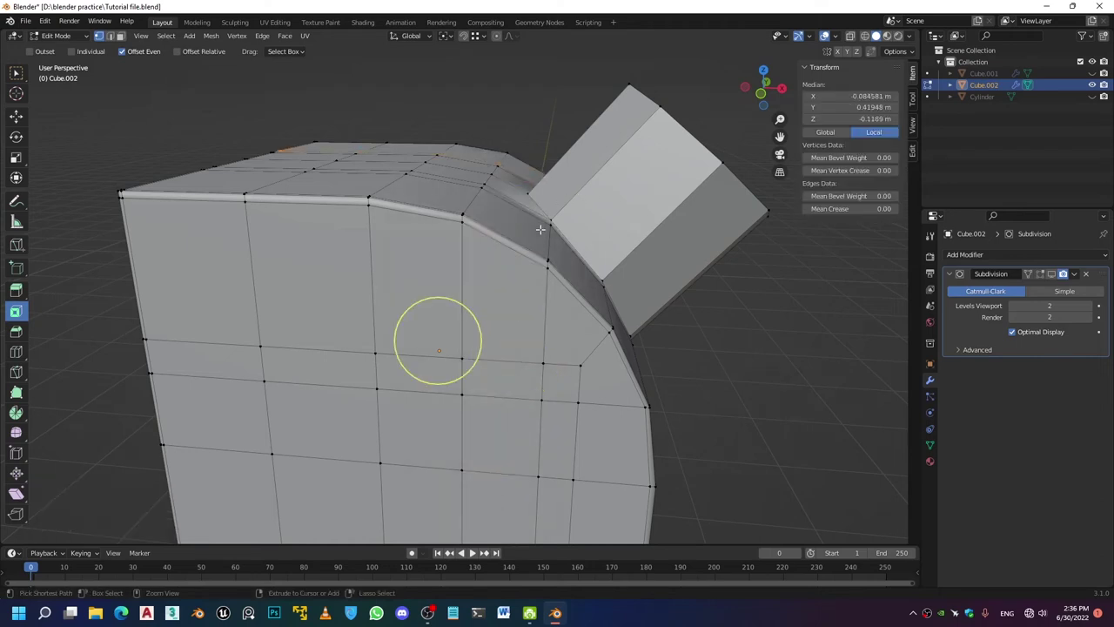
Add a loop cut around the pipe and slide it close to its joint with the block
{"action": "scroll", "coordinate": [509, 230], "scroll_direction": "down", "scroll_amount": 5}
{"action": "middle_click_drag", "start_coordinate": [545, 250], "coordinate": [506, 262]}
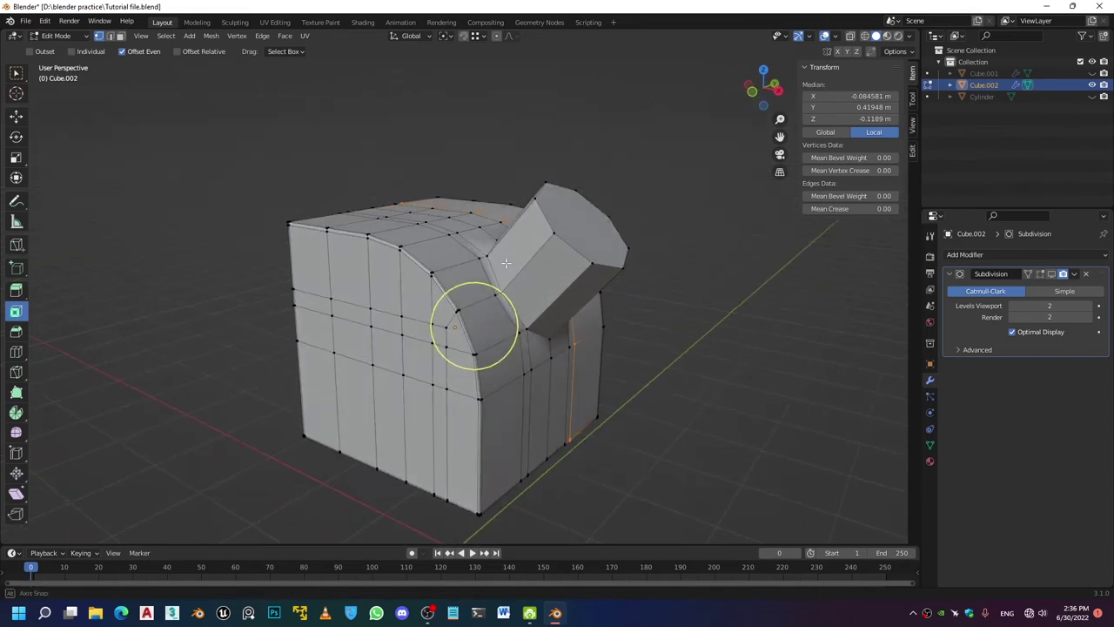
{"action": "middle_click_drag", "start_coordinate": [599, 327], "coordinate": [549, 290]}
{"action": "scroll", "coordinate": [446, 271], "scroll_direction": "up", "scroll_amount": 2}
{"action": "middle_click_drag", "start_coordinate": [445, 272], "coordinate": [549, 289]}
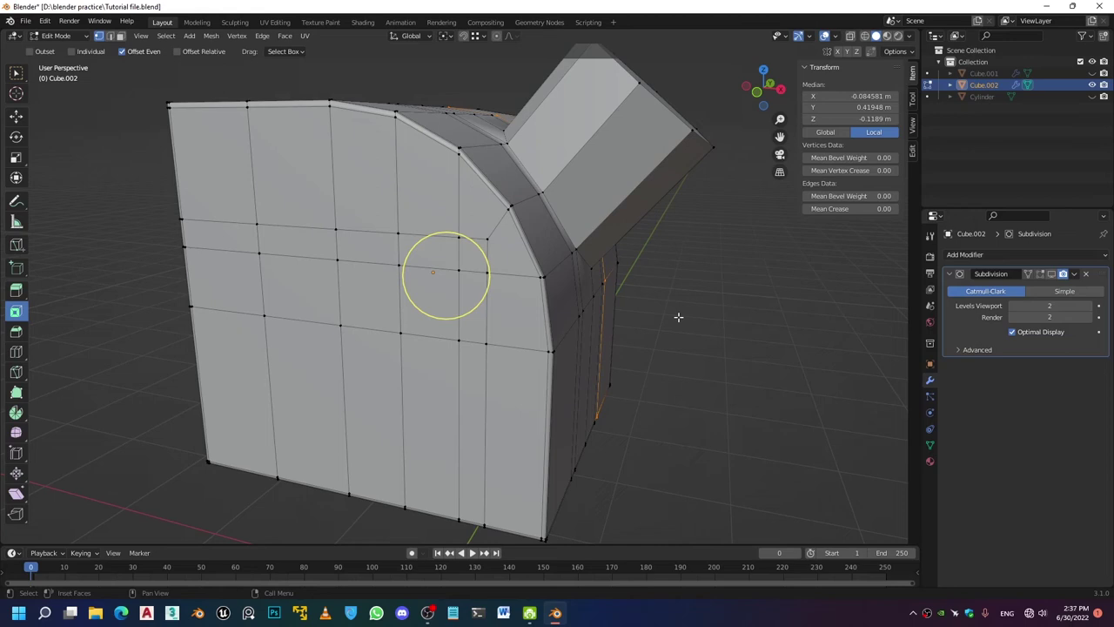
{"action": "scroll", "coordinate": [666, 317], "scroll_direction": "down", "scroll_amount": 4}
{"action": "middle_click_drag", "start_coordinate": [630, 304], "coordinate": [557, 248]}
{"action": "key", "text": "ctrl+r"}
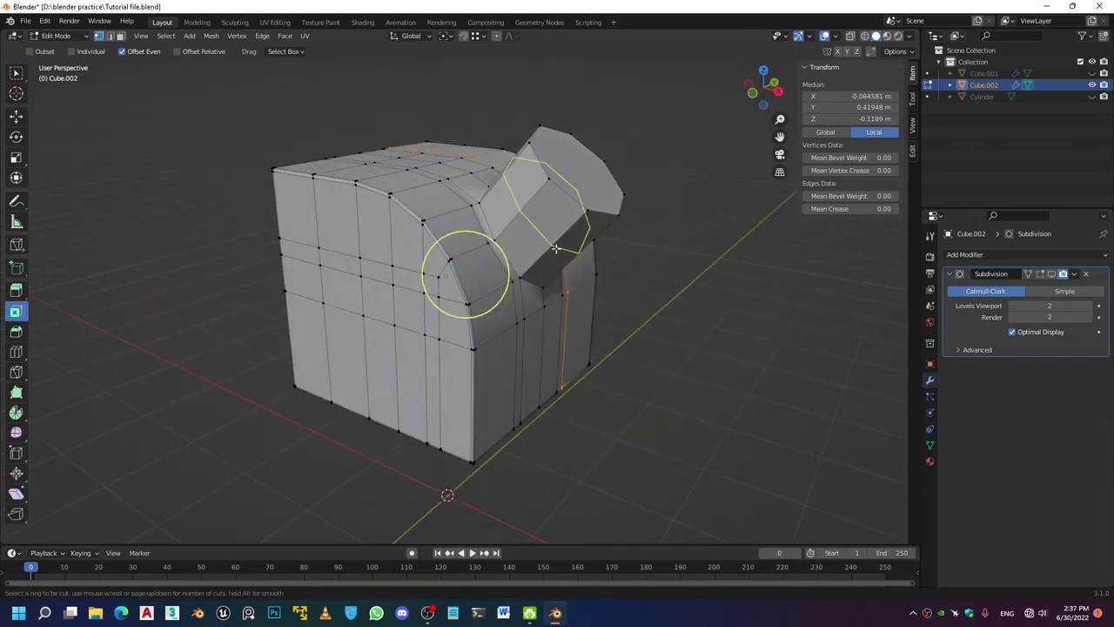
{"action": "left_click", "coordinate": [556, 249]}
{"action": "left_click", "coordinate": [523, 273]}
Turn on the Subdivision modifier's display for both the viewport and Edit Mode
{"action": "scroll", "coordinate": [523, 274], "scroll_direction": "up", "scroll_amount": 3}
{"action": "key", "text": "Tab"}
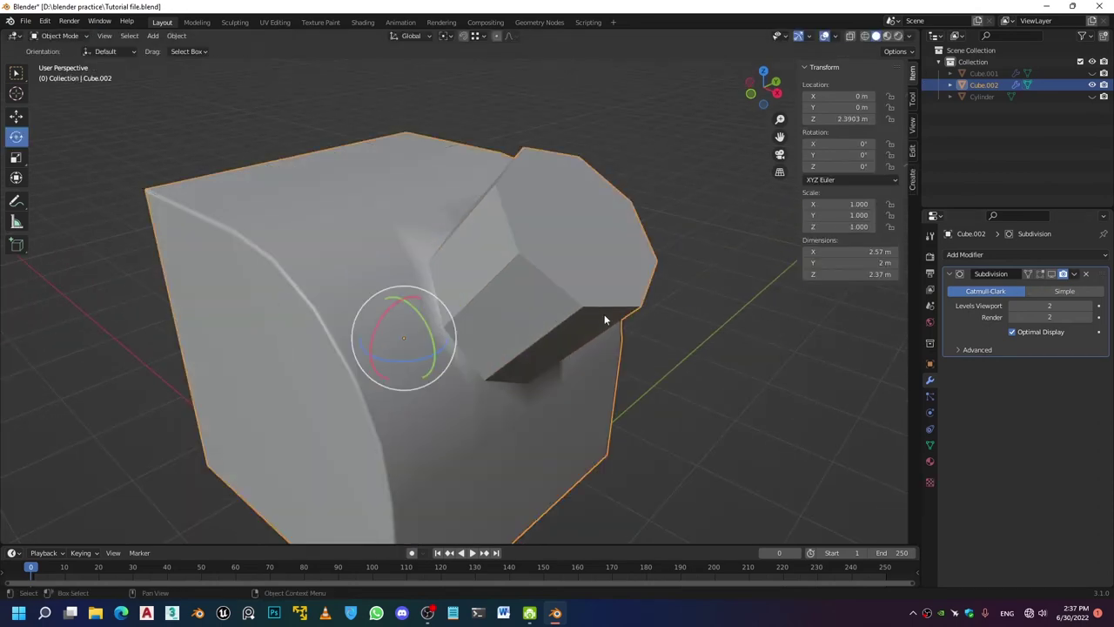
{"action": "left_click", "coordinate": [1052, 274]}
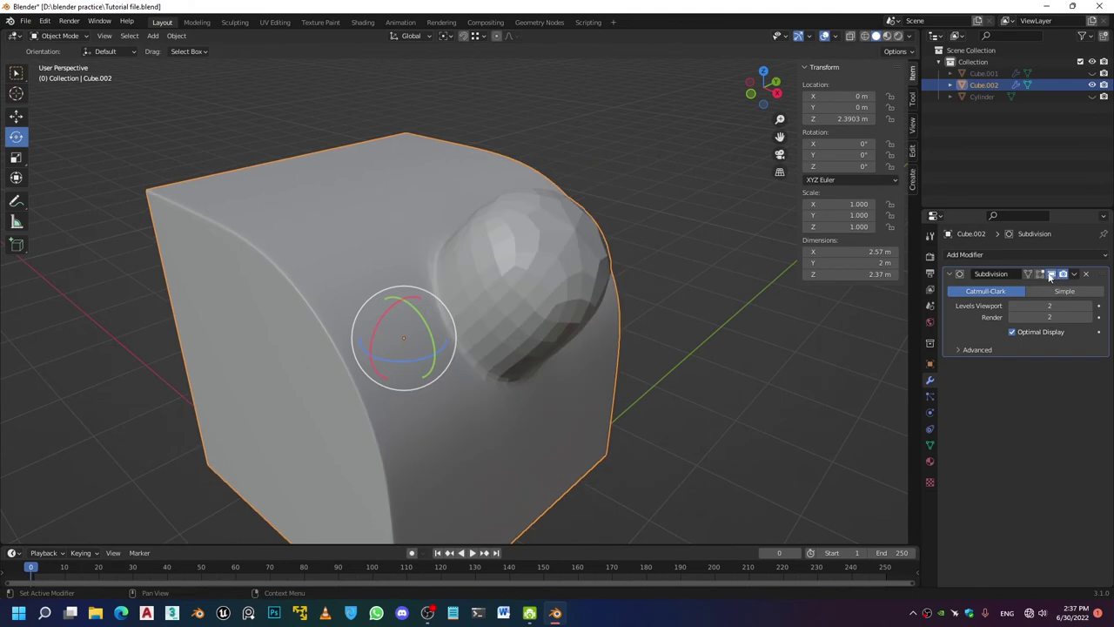
{"action": "key", "text": "Tab"}
Add a second loop cut around the pipe and slide it close to the capped end
{"action": "key", "text": "ctrl+r"}
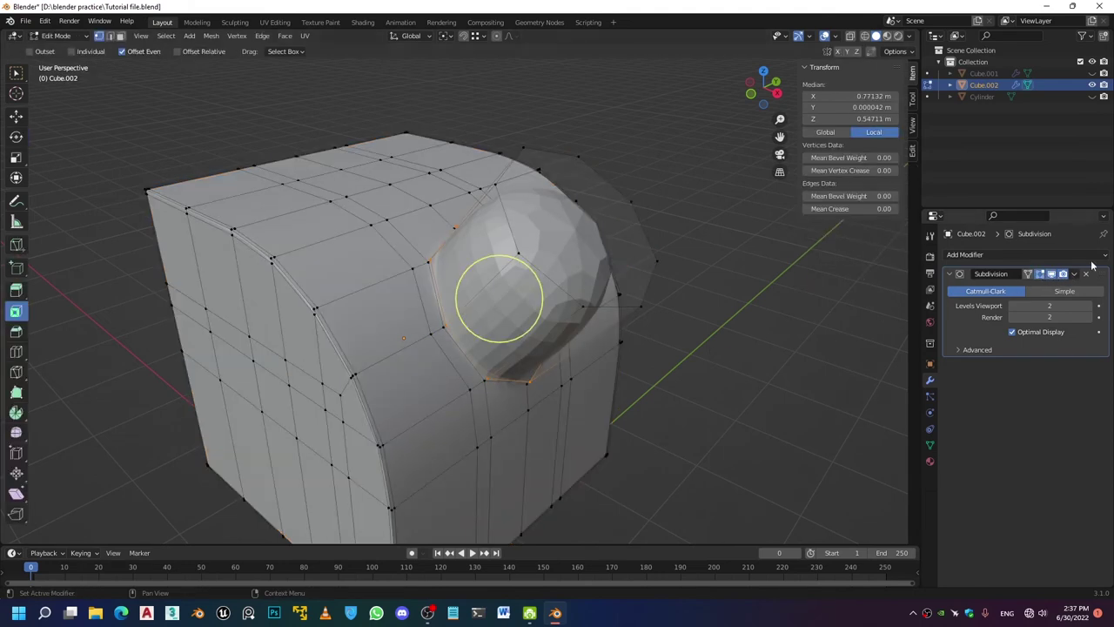
{"action": "left_click", "coordinate": [512, 356]}
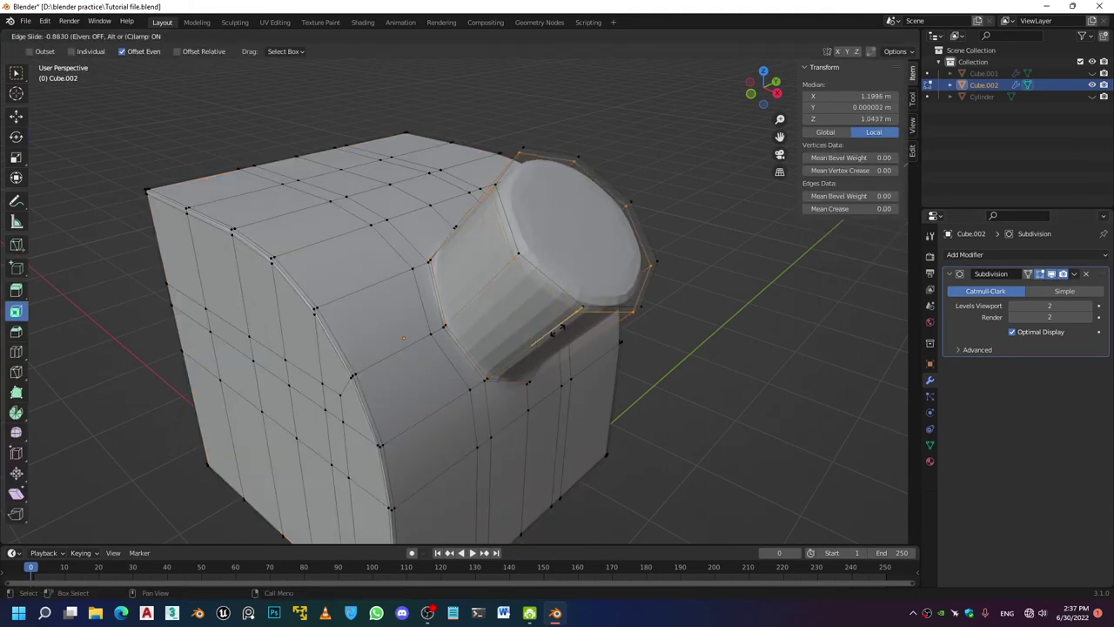
{"action": "left_click", "coordinate": [560, 329]}
Apply smooth shading to the joined block and pipe in Object Mode
{"action": "key", "text": "Tab"}
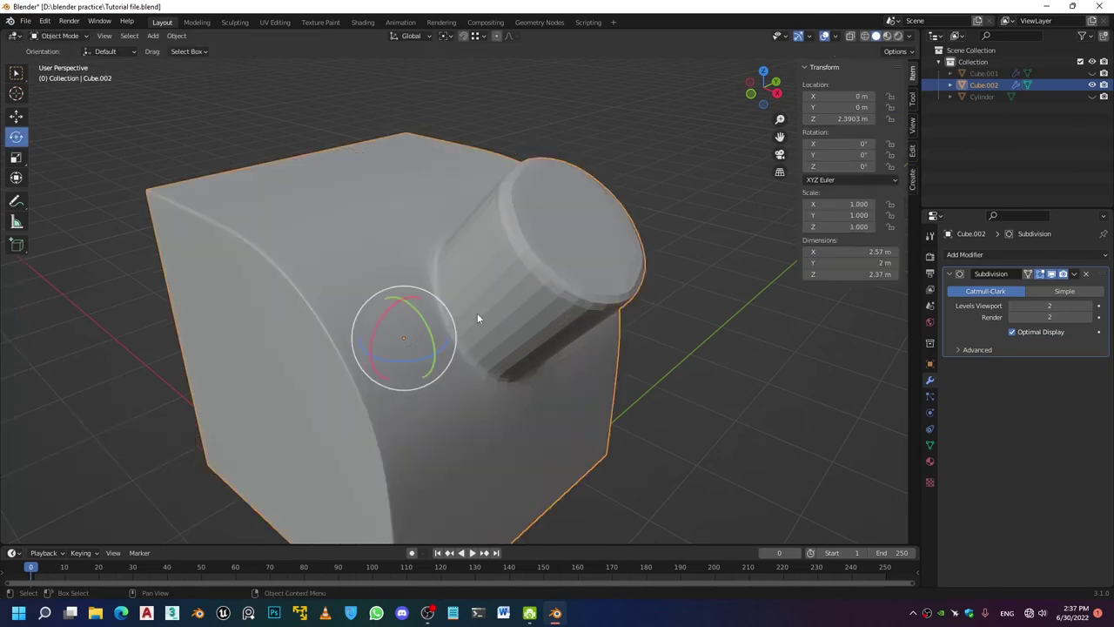
{"action": "right_click", "coordinate": [450, 244]}
{"action": "left_click", "coordinate": [449, 240]}
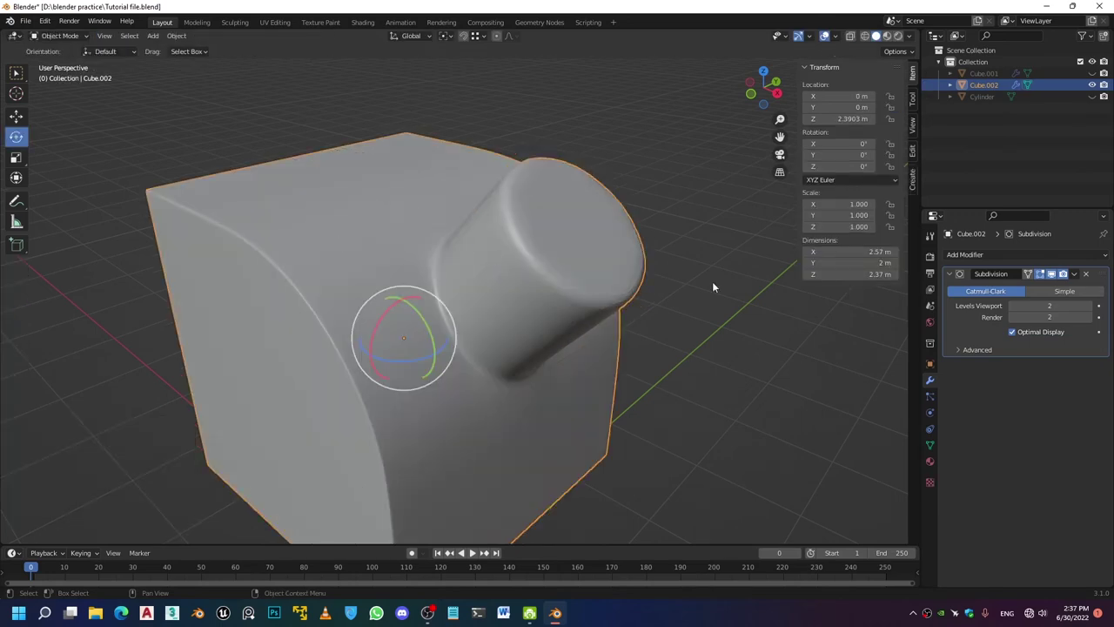
Hide the subdivision in Edit Mode and replace the pipe's single end face with a Grid Fill of span 2
{"action": "key", "text": "Tab"}
{"action": "middle_click_drag", "start_coordinate": [650, 289], "coordinate": [560, 323], "text": "alt"}
{"action": "scroll", "coordinate": [566, 304], "scroll_direction": "up", "scroll_amount": 3}
{"action": "key", "text": "2"}
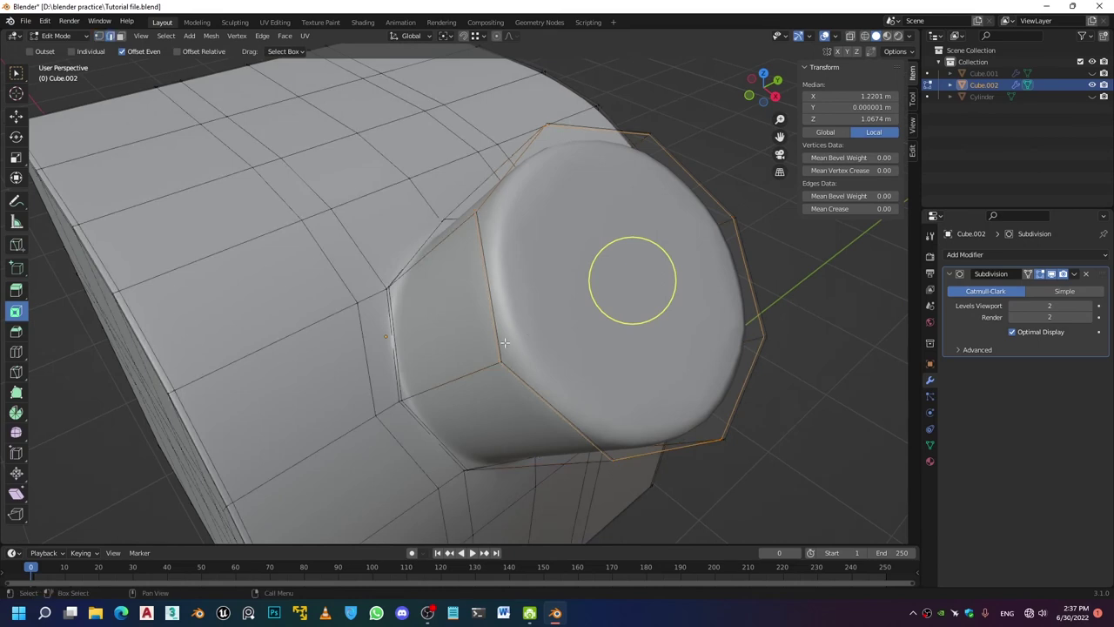
{"action": "left_click", "coordinate": [1040, 274]}
{"action": "left_click", "coordinate": [562, 326]}
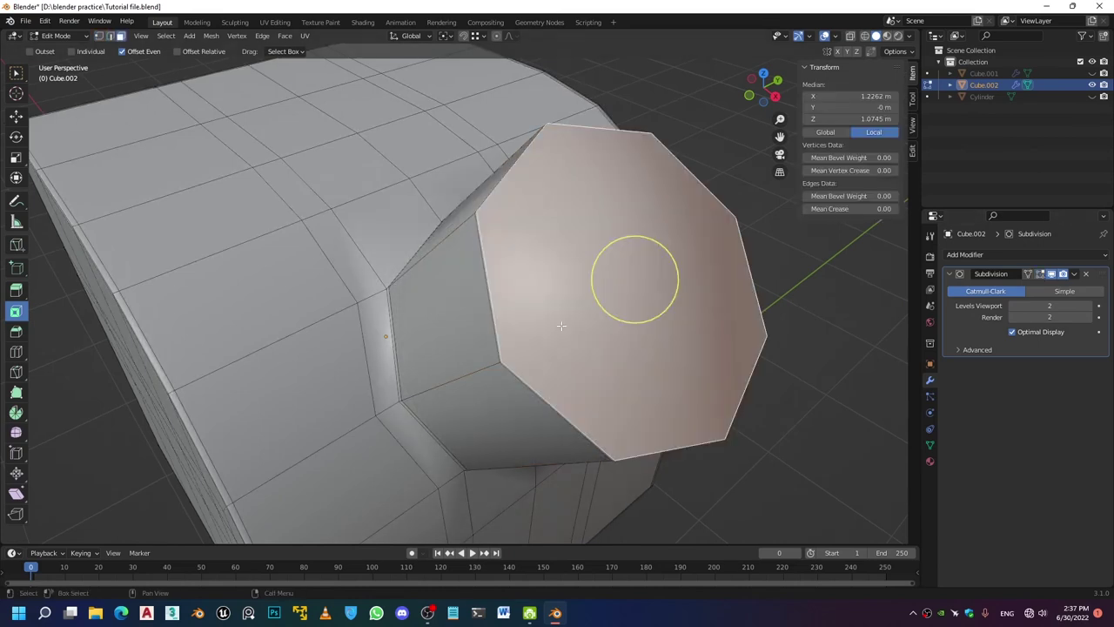
{"action": "key", "text": "x"}
{"action": "left_click", "coordinate": [629, 262]}
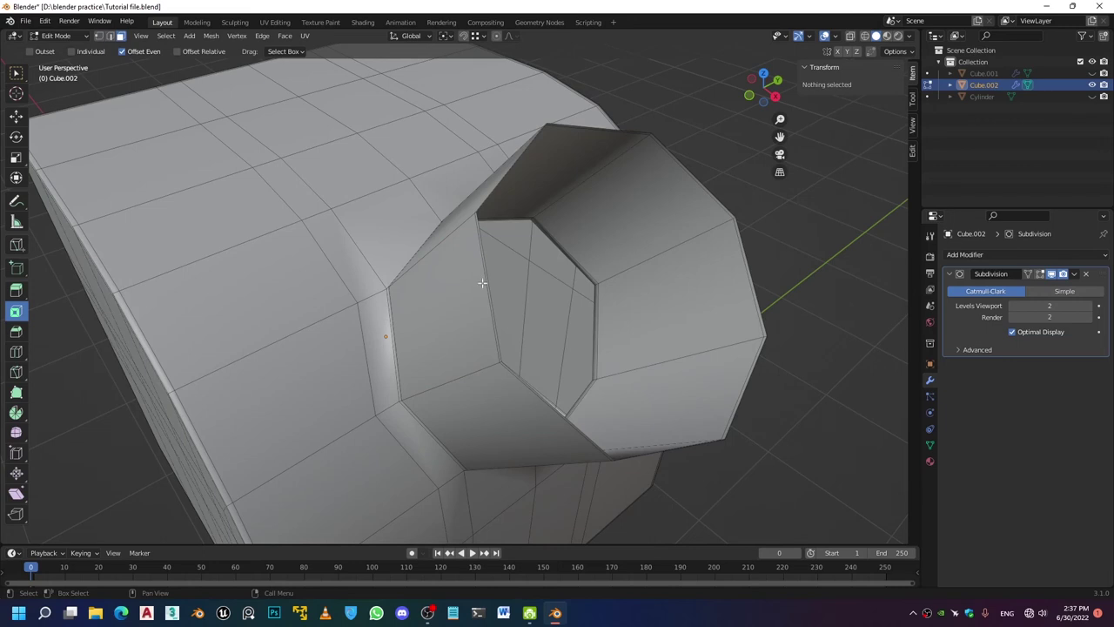
{"action": "left_click", "coordinate": [284, 35]}
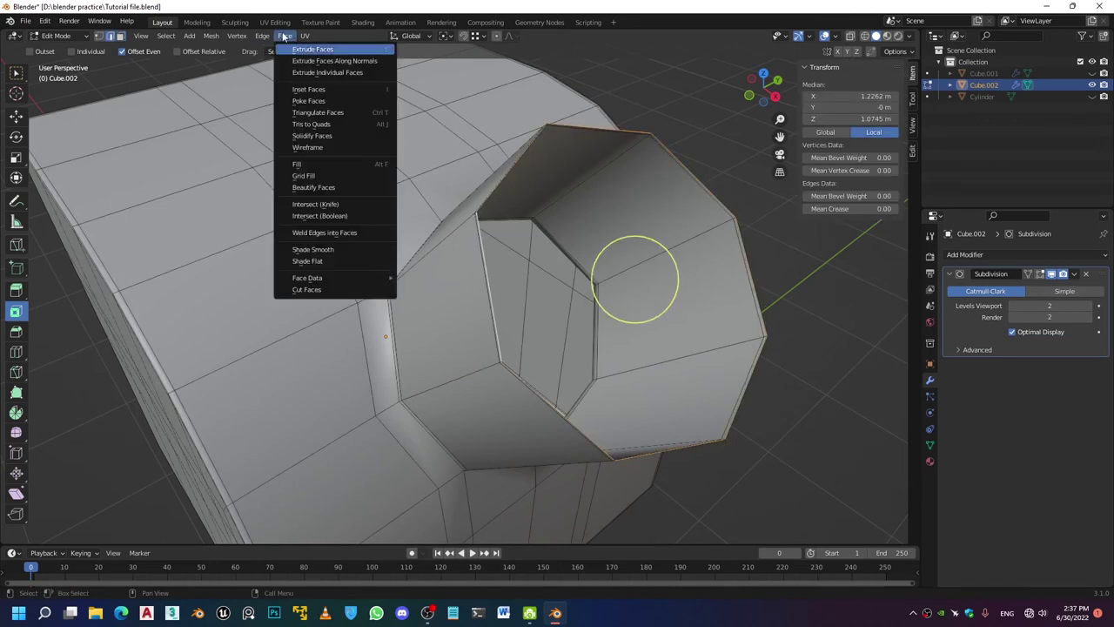
{"action": "left_click", "coordinate": [309, 175]}
Inset the pipe's end faces by about 0.05 m and extrude them about 0.83 m inward to hollow the pipe
{"action": "middle_click_drag", "start_coordinate": [453, 209], "coordinate": [581, 286]}
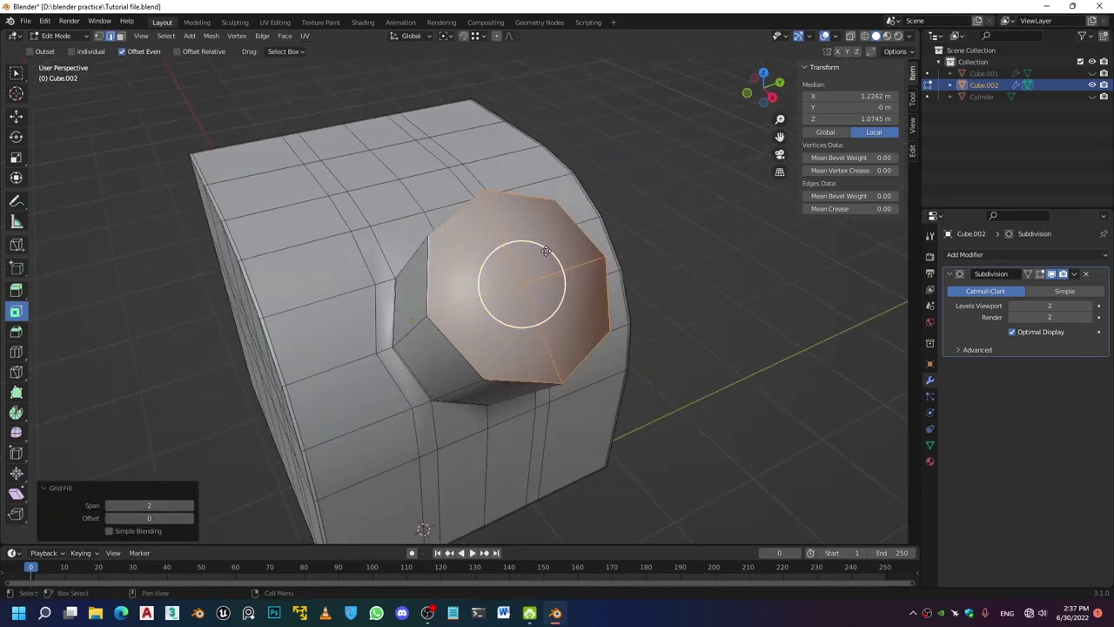
{"action": "key", "text": "i"}
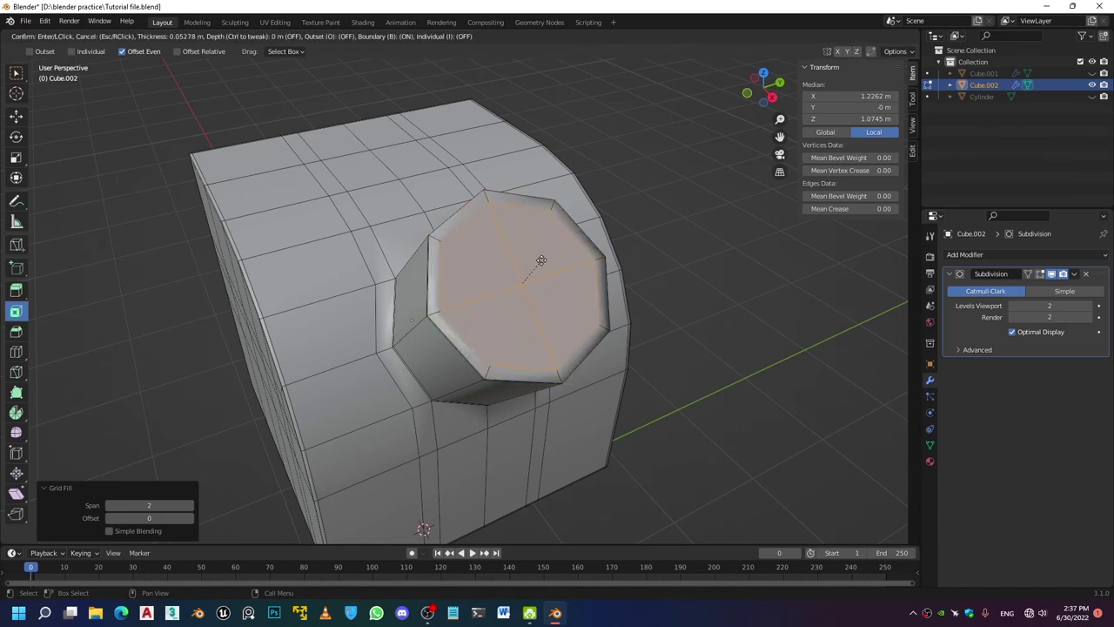
{"action": "left_click", "coordinate": [537, 257]}
{"action": "key", "text": "e"}
{"action": "left_click", "coordinate": [465, 323]}
Add two loop cuts inside the hollow pipe, one close to its bottom and one close to the rim
{"action": "middle_click_drag", "start_coordinate": [463, 325], "coordinate": [458, 331]}
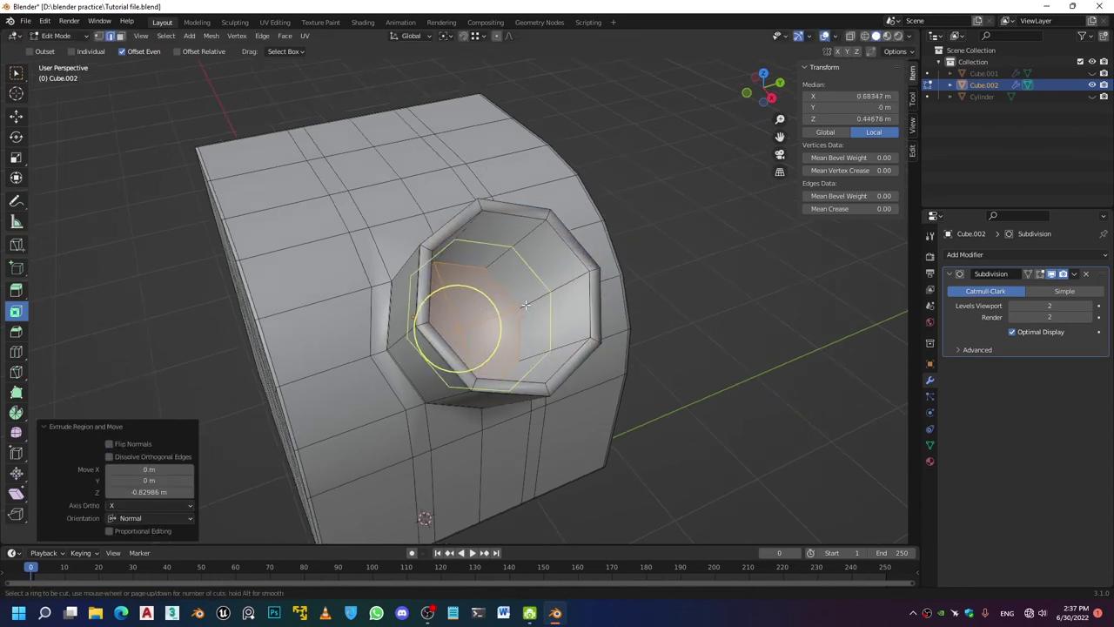
{"action": "key", "text": "ctrl+r"}
{"action": "left_click", "coordinate": [470, 328]}
{"action": "left_click", "coordinate": [496, 317]}
{"action": "key", "text": "ctrl+r"}
{"action": "left_click", "coordinate": [548, 299]}
{"action": "left_click", "coordinate": [569, 293]}
Select the pipe's outer and inner rim loops and the hollow's bottom loop, and set their Mean Crease to about 0.59
{"action": "left_click", "coordinate": [578, 264], "text": "alt"}
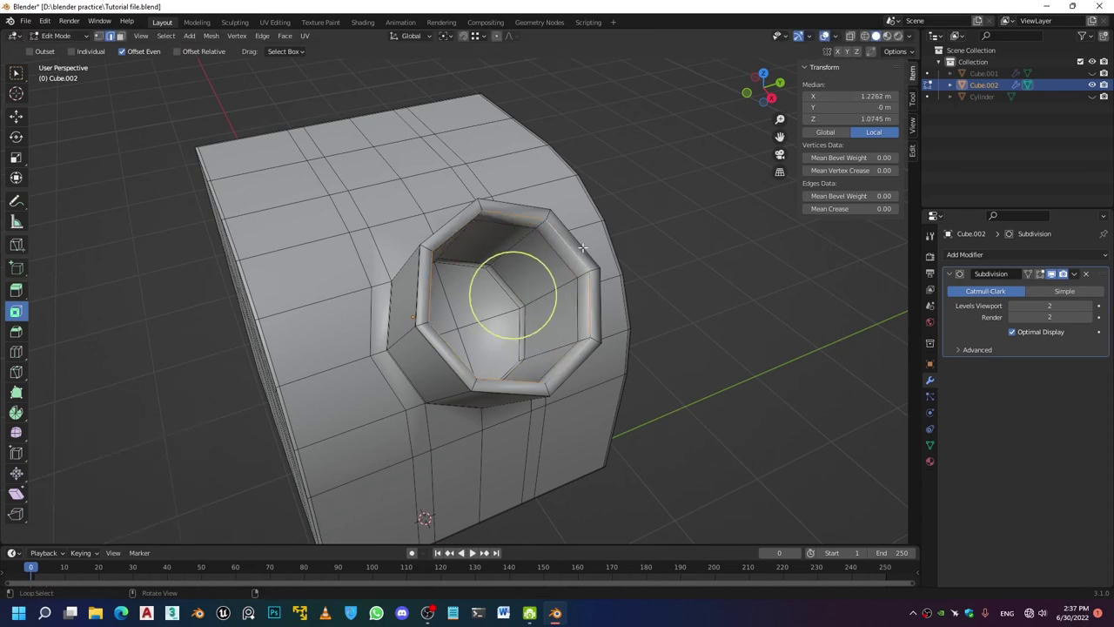
{"action": "left_click", "coordinate": [507, 295], "text": "alt+shift"}
{"action": "middle_click_drag", "start_coordinate": [508, 295], "coordinate": [442, 387]}
{"action": "left_click", "coordinate": [465, 280], "text": "alt+shift"}
{"action": "left_click", "coordinate": [357, 294], "text": "alt+shift"}
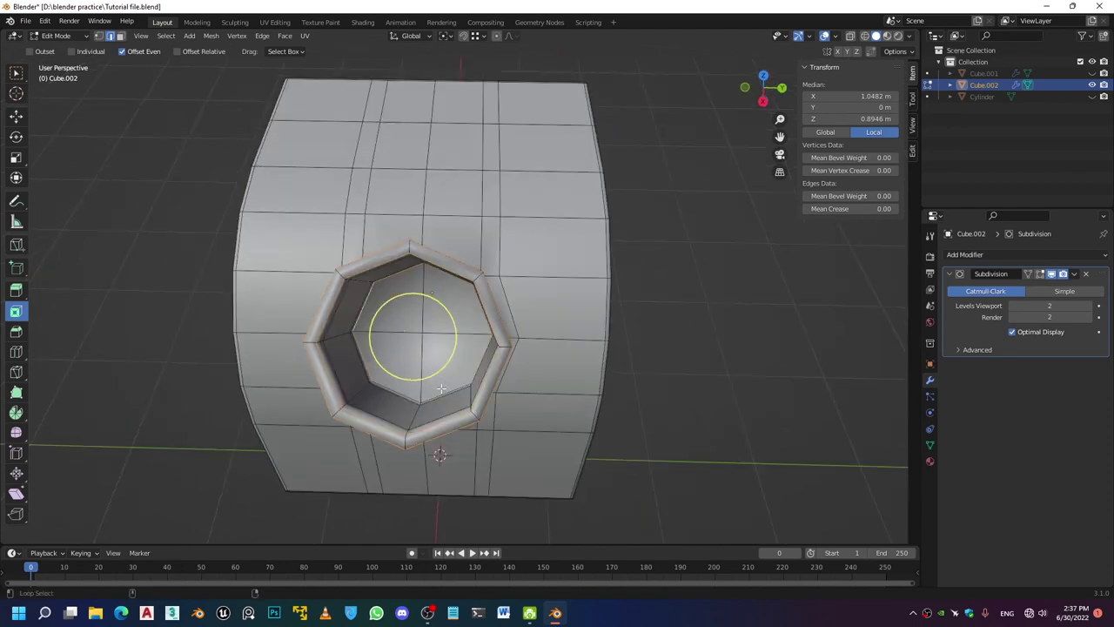
{"action": "left_click_drag", "start_coordinate": [849, 209], "coordinate": [875, 209]}
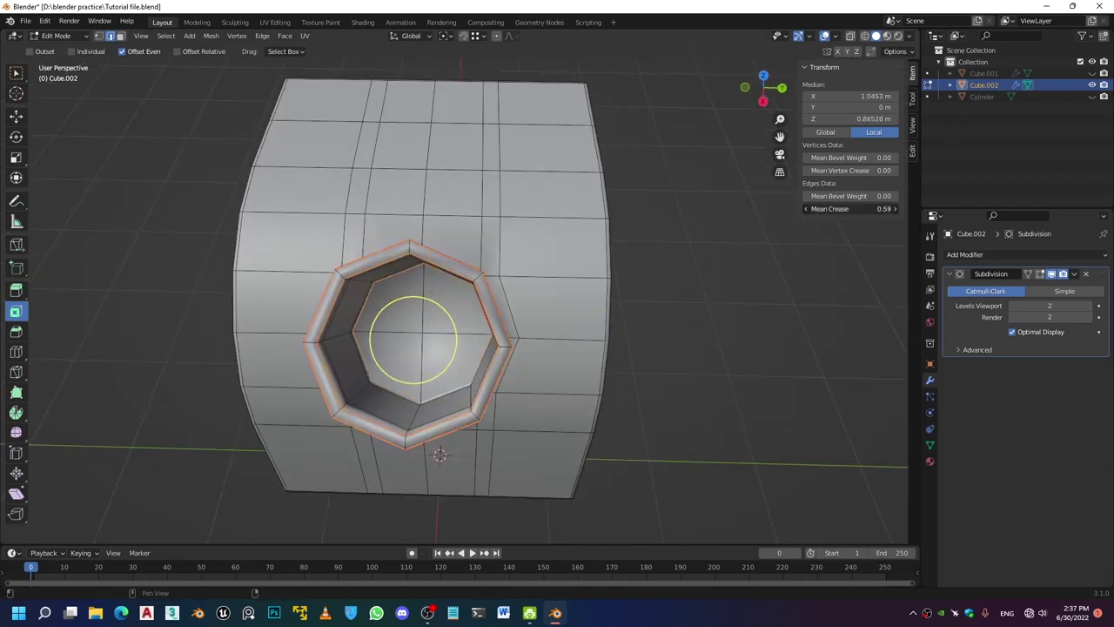
Return to Object Mode, deselect the block and unhide Cube.001 for comparison
{"action": "key", "text": "Tab"}
{"action": "middle_click_drag", "start_coordinate": [609, 251], "coordinate": [592, 234]}
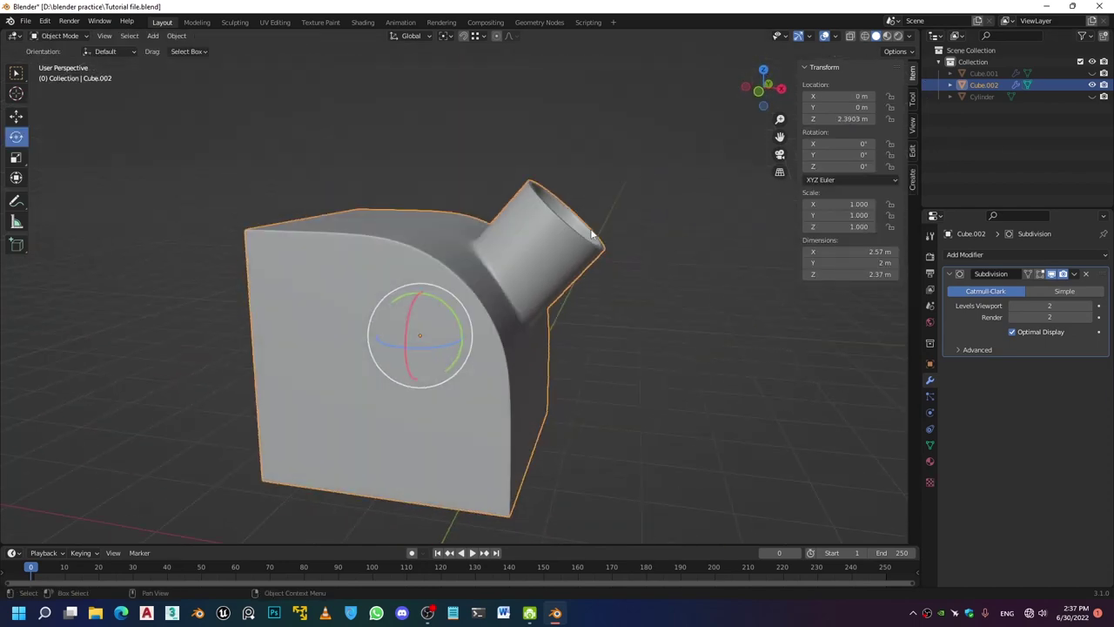
{"action": "scroll", "coordinate": [593, 231], "scroll_direction": "down", "scroll_amount": 3}
{"action": "middle_click_drag", "start_coordinate": [642, 291], "coordinate": [677, 293]}
{"action": "left_click", "coordinate": [677, 293]}
{"action": "middle_click_drag", "start_coordinate": [475, 253], "coordinate": [455, 277]}
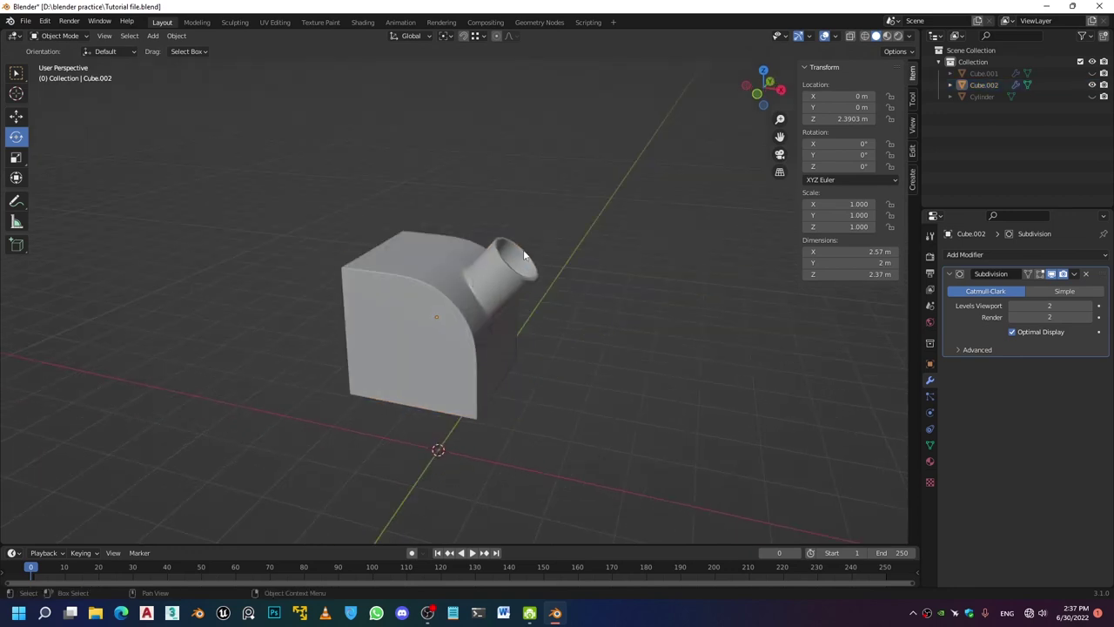
{"action": "left_click", "coordinate": [1092, 74]}
{"action": "middle_click_drag", "start_coordinate": [593, 198], "coordinate": [573, 203]}
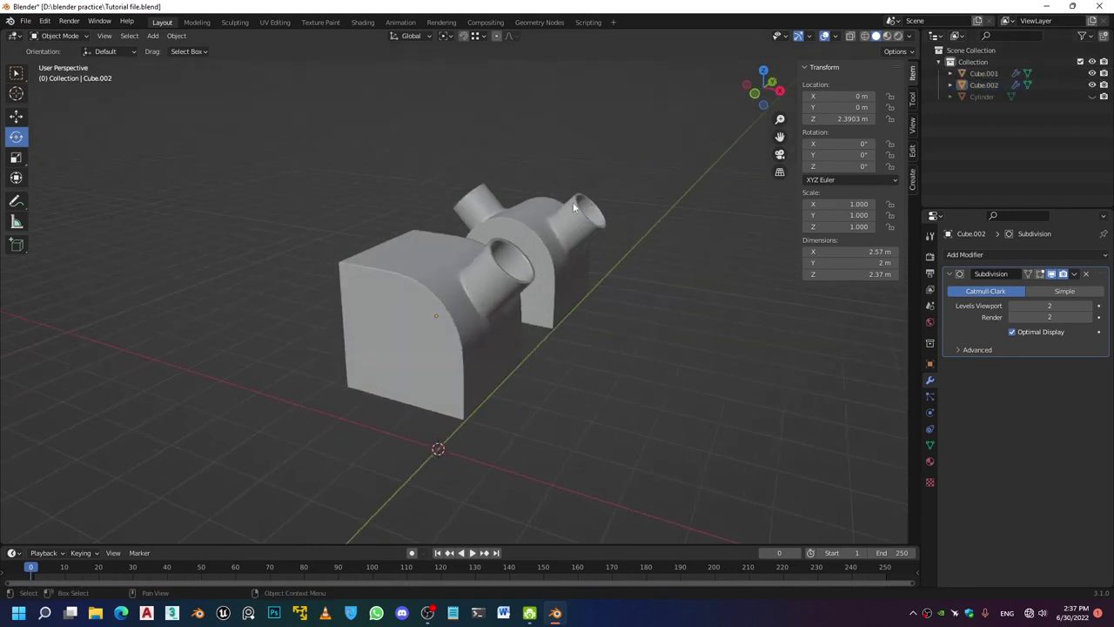
{"action": "middle_click_drag", "start_coordinate": [508, 239], "coordinate": [513, 245]}
Add a Mirror modifier on the X axis to Cube.002 and place it above Subdivision in the stack
{"action": "left_click", "coordinate": [501, 262]}
{"action": "left_click", "coordinate": [1018, 254]}
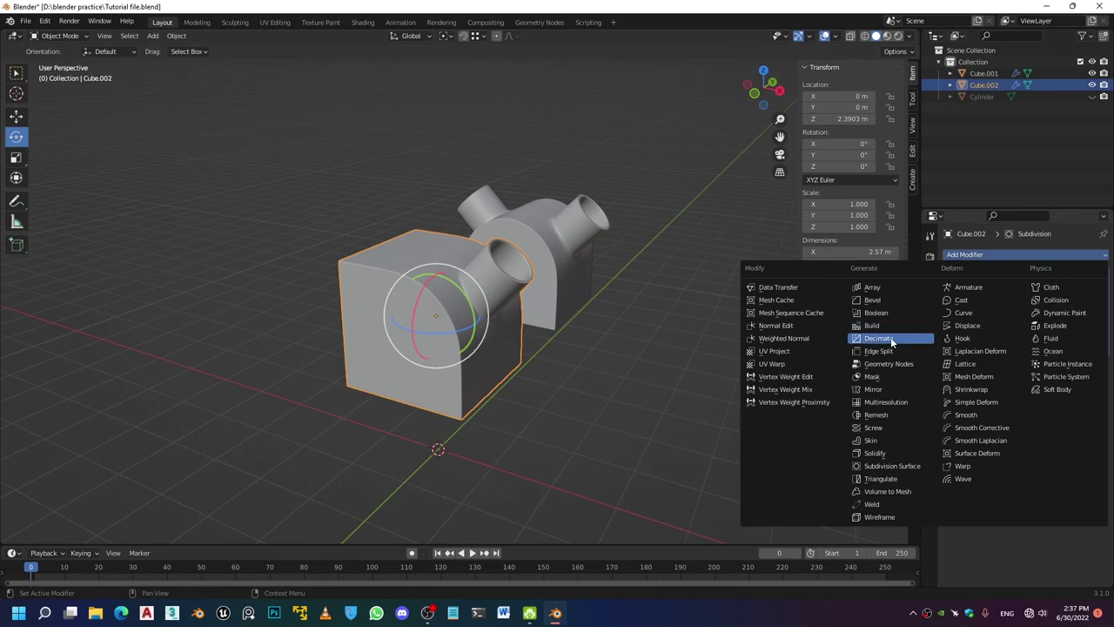
{"action": "left_click", "coordinate": [873, 389]}
{"action": "left_click", "coordinate": [1086, 280]}
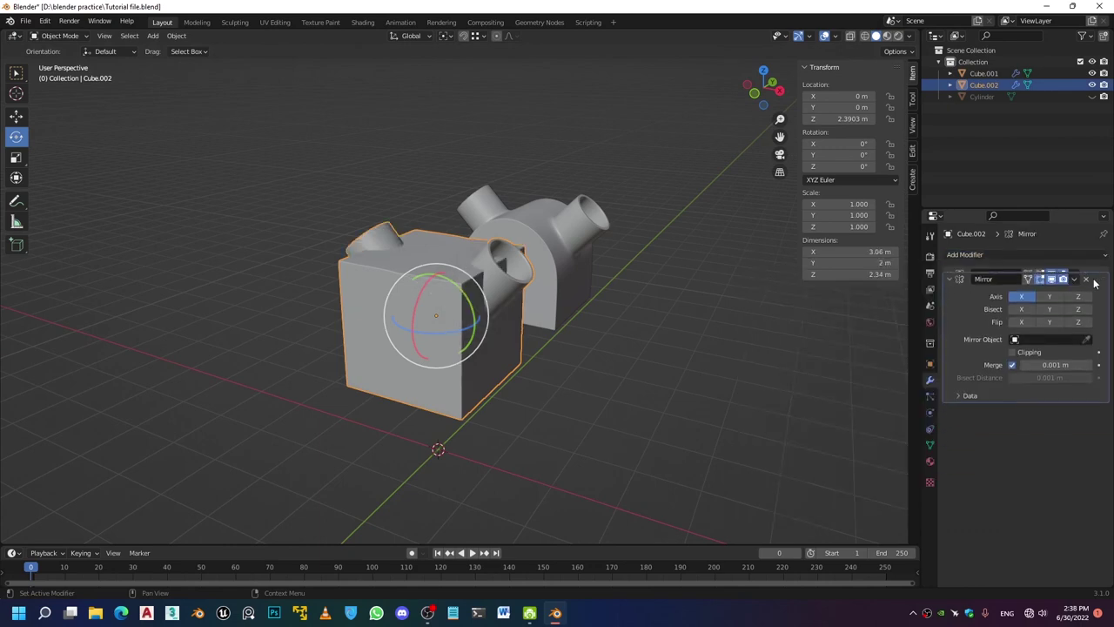
{"action": "left_click_drag", "start_coordinate": [1099, 365], "coordinate": [1099, 249]}
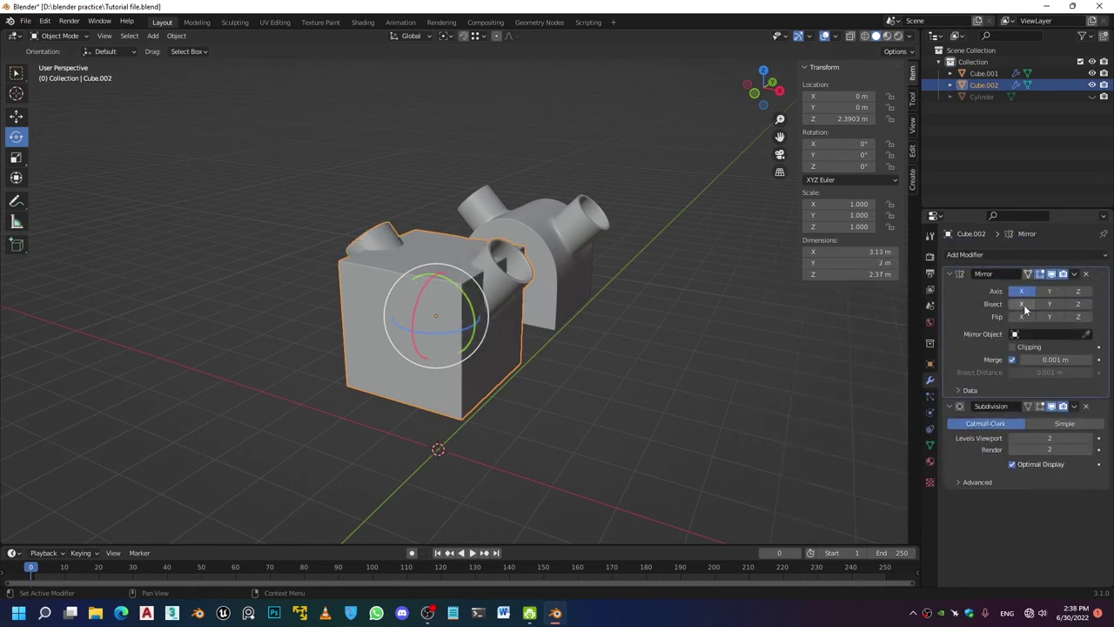
Enable Bisect on X for the Mirror modifier and compare the deselected block with Cube.001
{"action": "left_click", "coordinate": [1021, 304]}
{"action": "left_click", "coordinate": [706, 299]}
{"action": "middle_click_drag", "start_coordinate": [706, 298], "coordinate": [481, 272]}
{"action": "scroll", "coordinate": [505, 232], "scroll_direction": "down", "scroll_amount": 3}
{"action": "scroll", "coordinate": [481, 275], "scroll_direction": "up", "scroll_amount": 3}
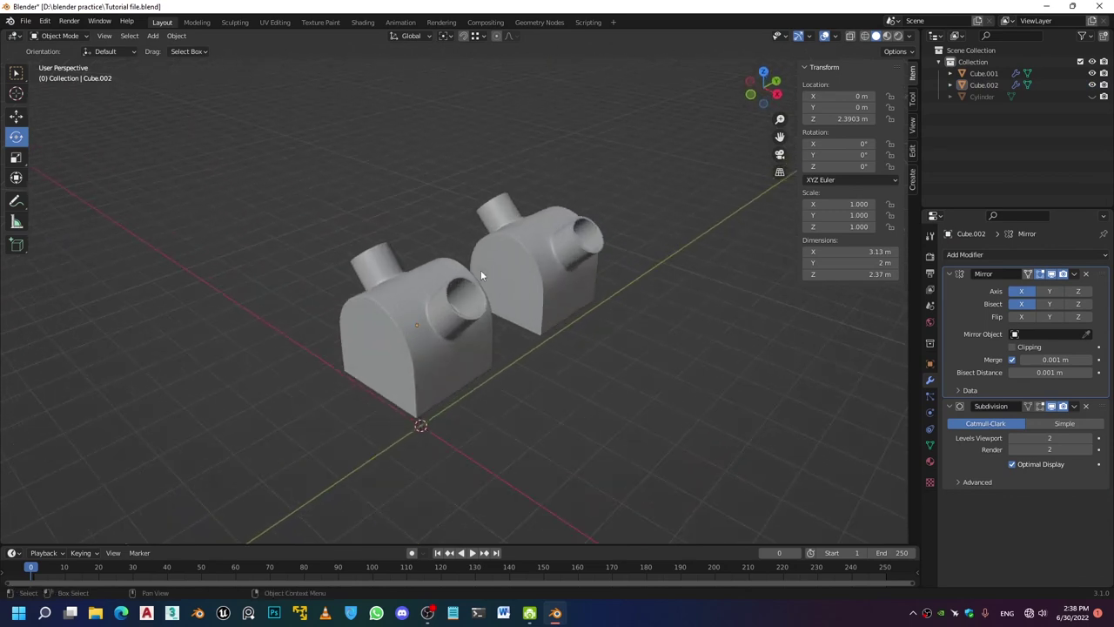